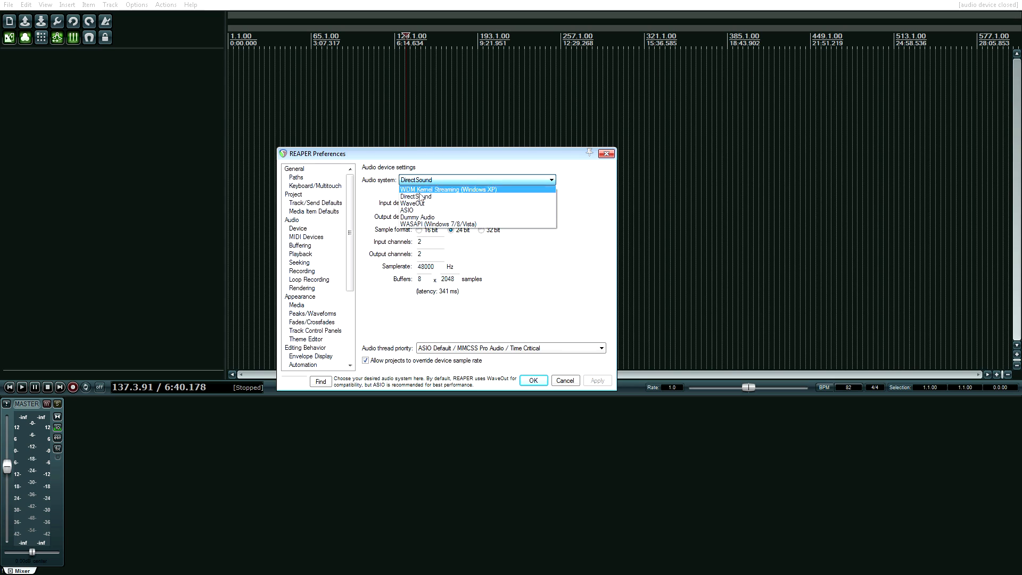
Step: Set the audio system to ASIO and make 4: Analog In 4 the last enabled input
{"action": "left_click", "coordinate": [419, 210]}
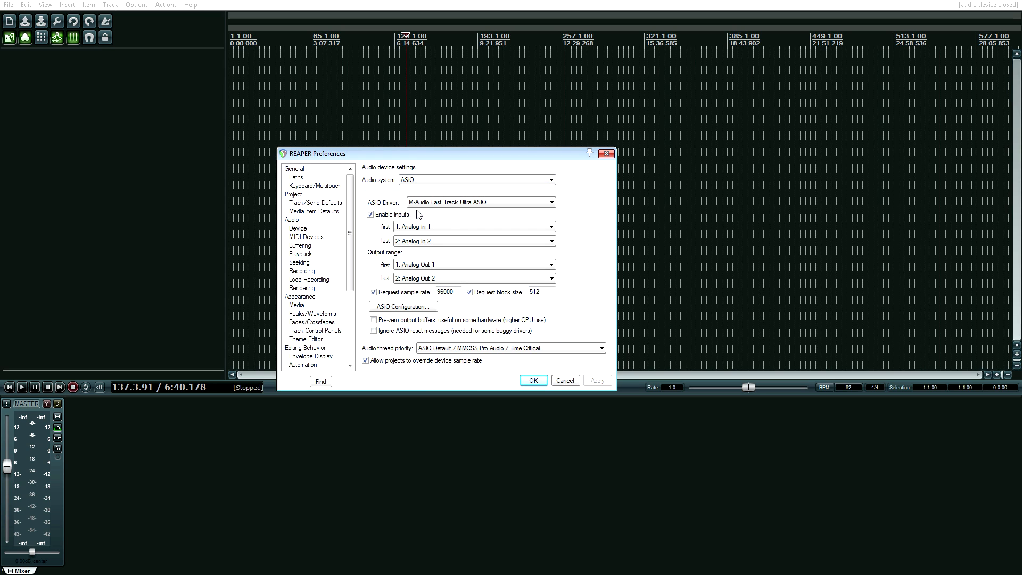
{"action": "left_click", "coordinate": [438, 244]}
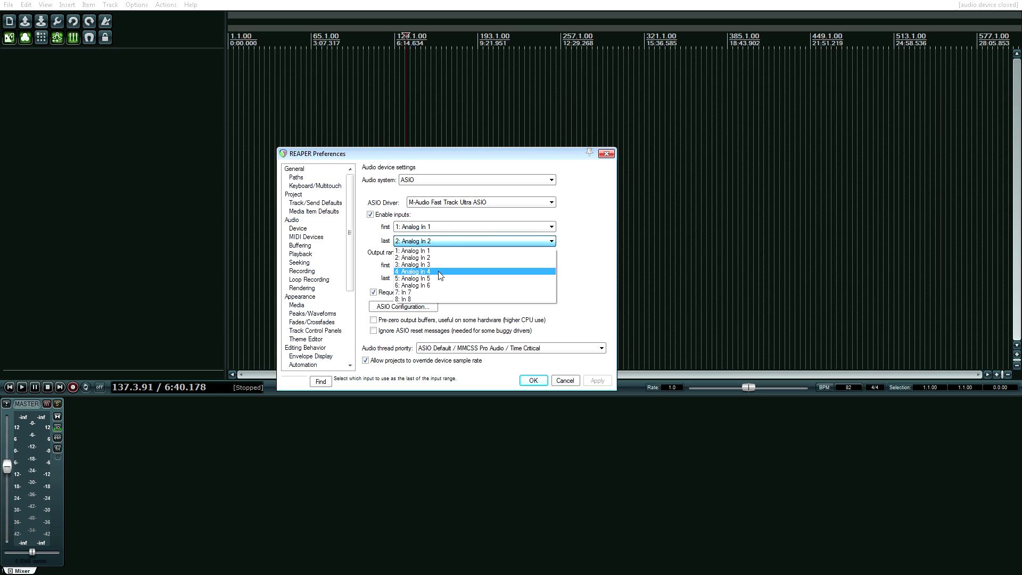
{"action": "left_click", "coordinate": [440, 272]}
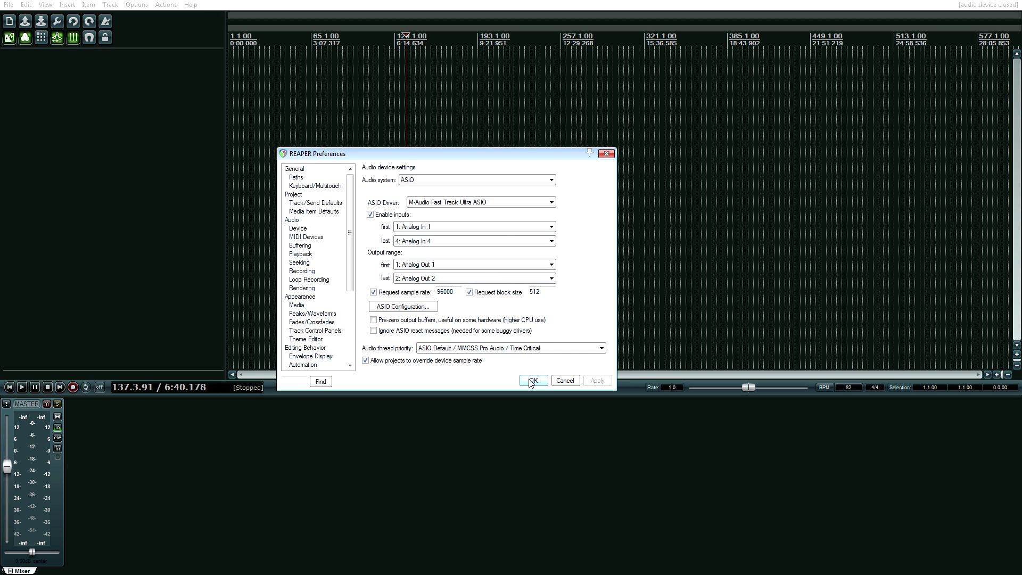
{"action": "left_click_drag", "start_coordinate": [351, 284], "coordinate": [342, 326]}
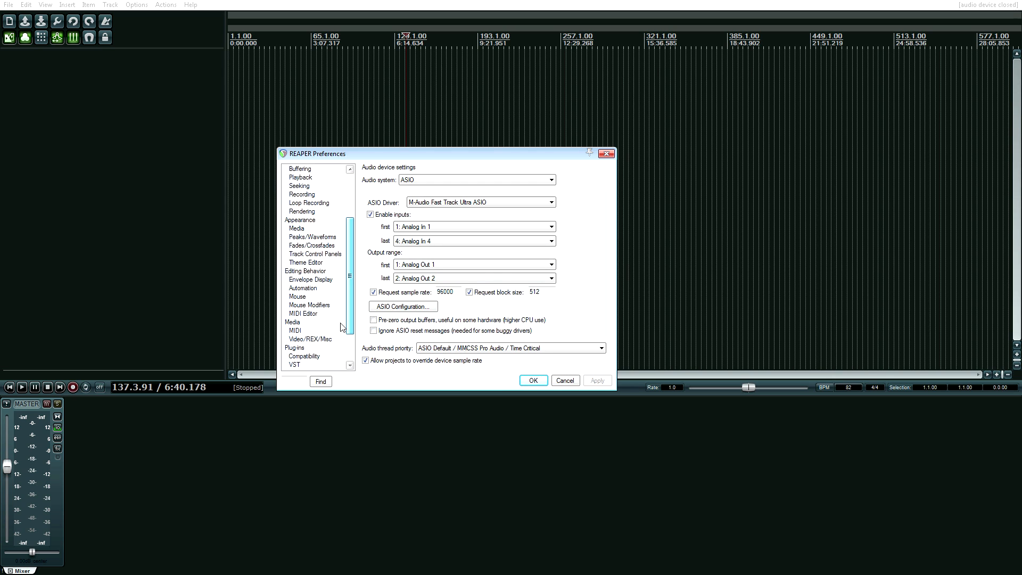
{"action": "left_click", "coordinate": [295, 331]}
{"action": "left_click_drag", "start_coordinate": [353, 316], "coordinate": [356, 250]}
{"action": "left_click", "coordinate": [298, 228]}
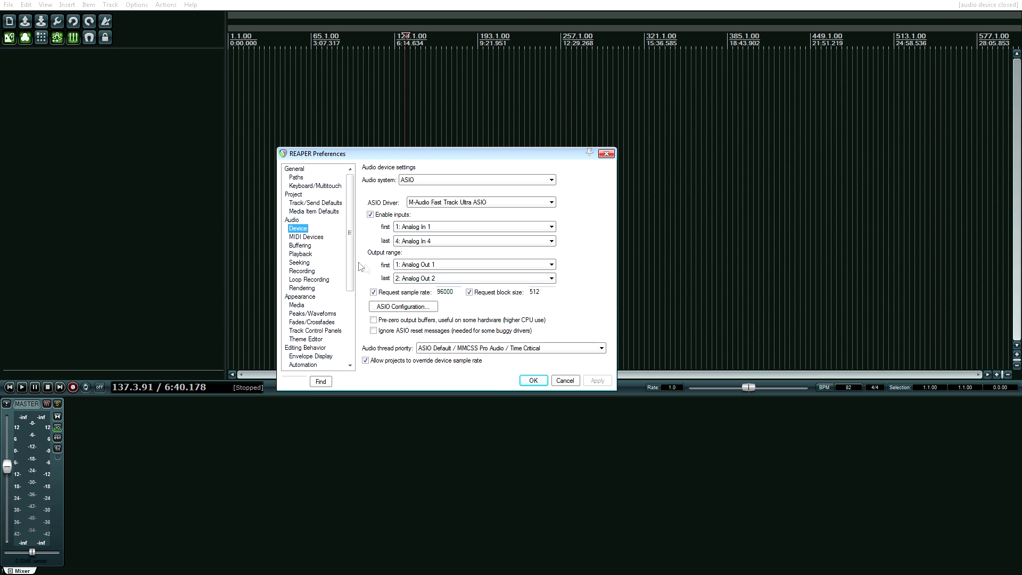
Step: Enable MIDI input from the Fast Track Ultra External device, then apply the preferences and close them
{"action": "left_click", "coordinate": [307, 238]}
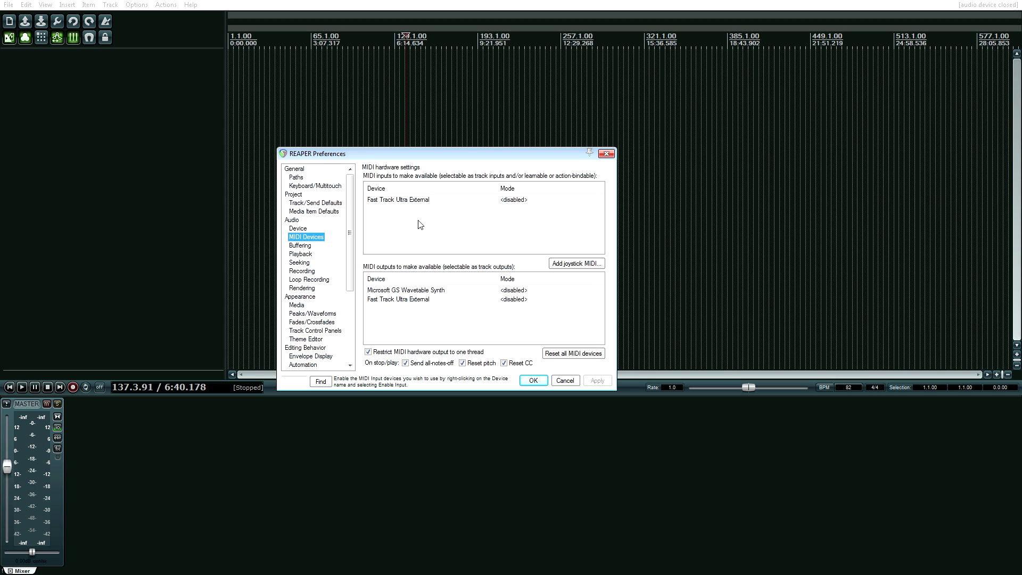
{"action": "left_click", "coordinate": [415, 206]}
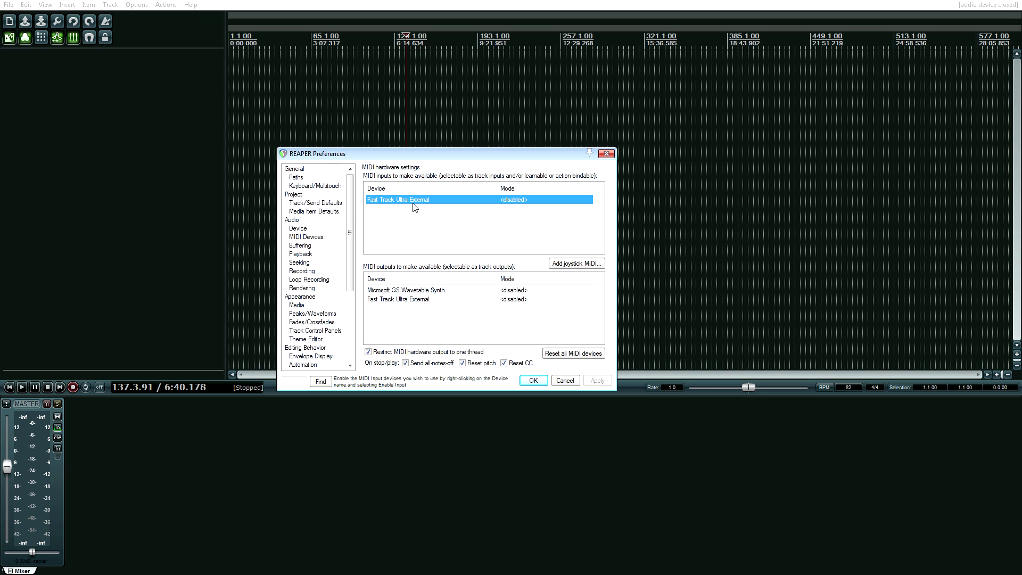
{"action": "right_click", "coordinate": [415, 204]}
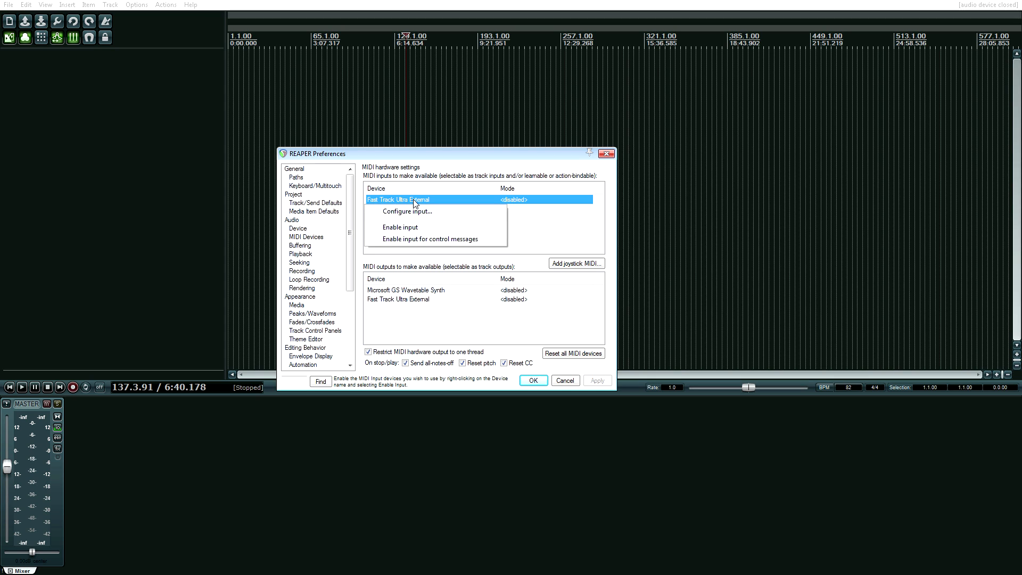
{"action": "left_click", "coordinate": [408, 211]}
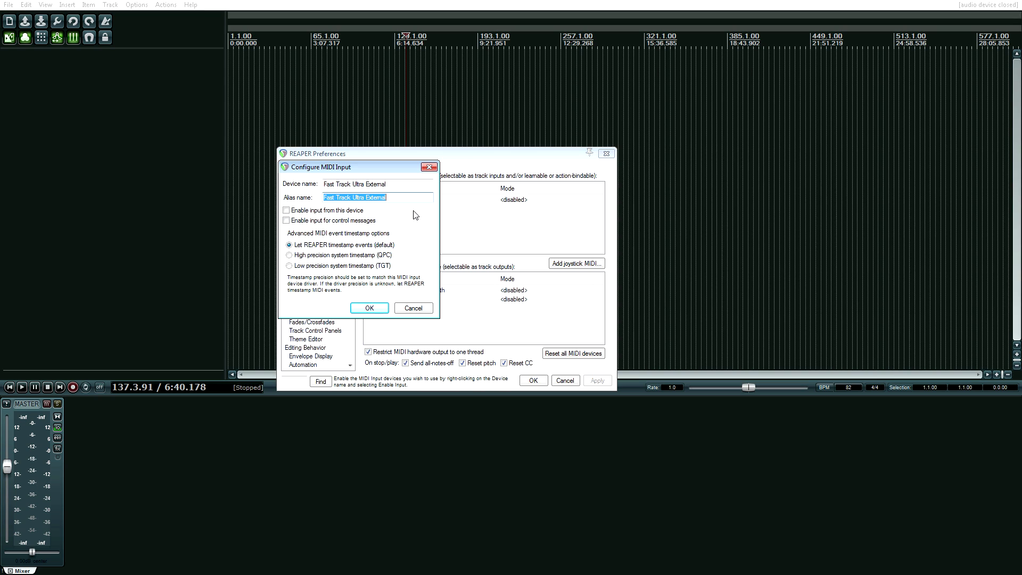
{"action": "left_click", "coordinate": [353, 215]}
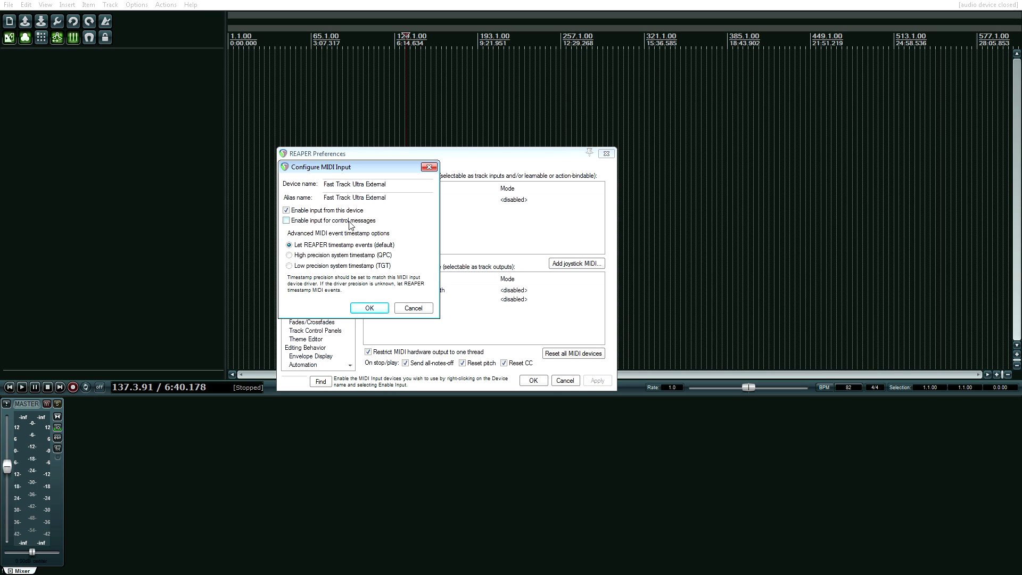
{"action": "left_click", "coordinate": [367, 311]}
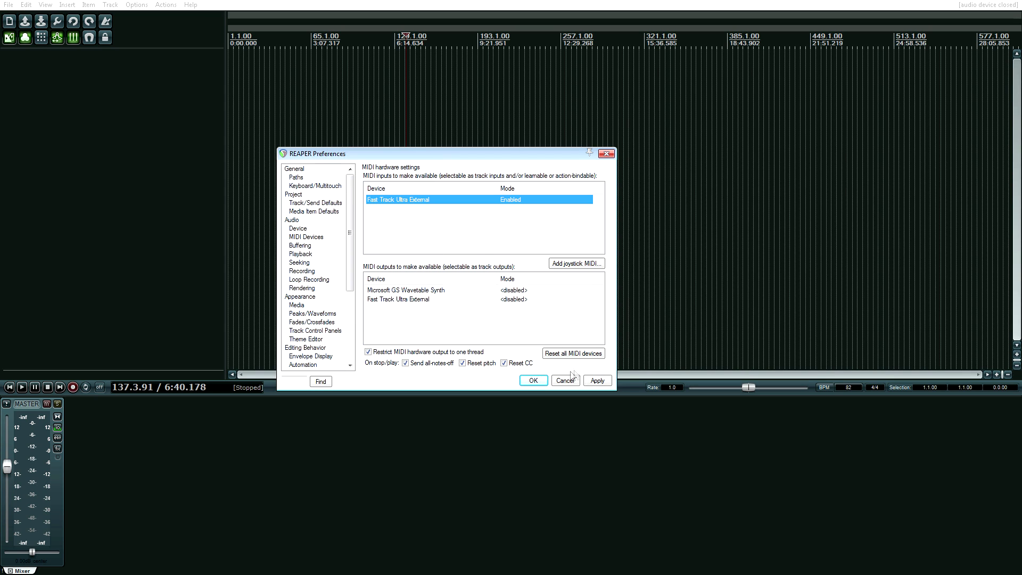
{"action": "left_click", "coordinate": [590, 381]}
{"action": "left_click", "coordinate": [533, 380]}
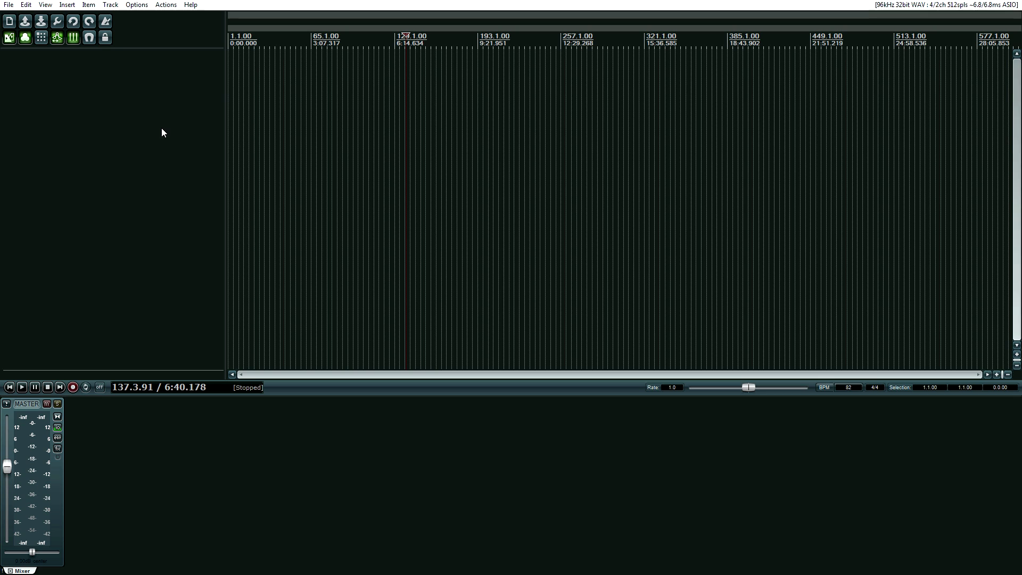
Step: Add three new tracks to the empty project and arm track 1 for recording
{"action": "double_click", "coordinate": [161, 128]}
{"action": "double_click", "coordinate": [161, 127]}
{"action": "double_click", "coordinate": [161, 150]}
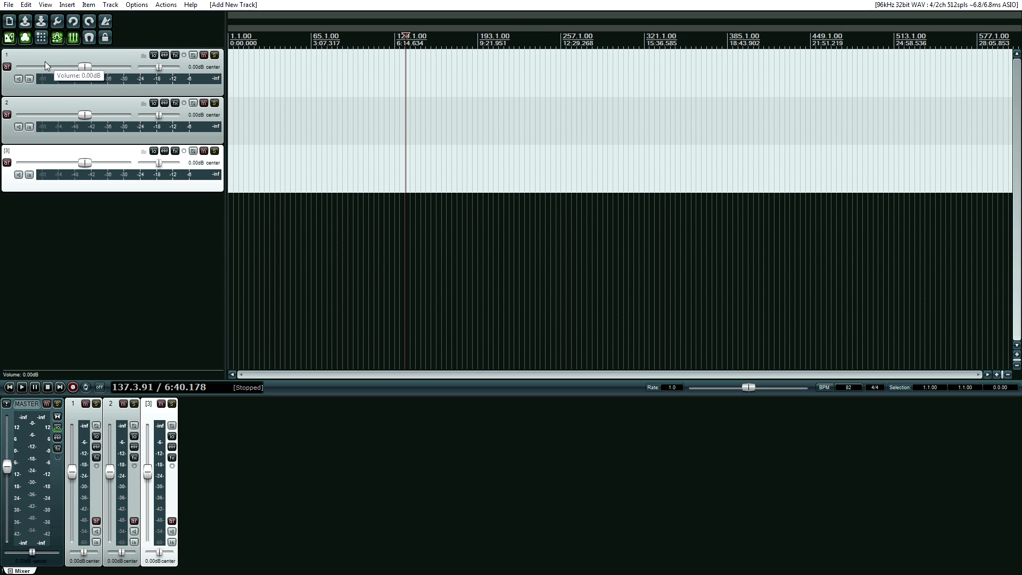
{"action": "left_click", "coordinate": [6, 66]}
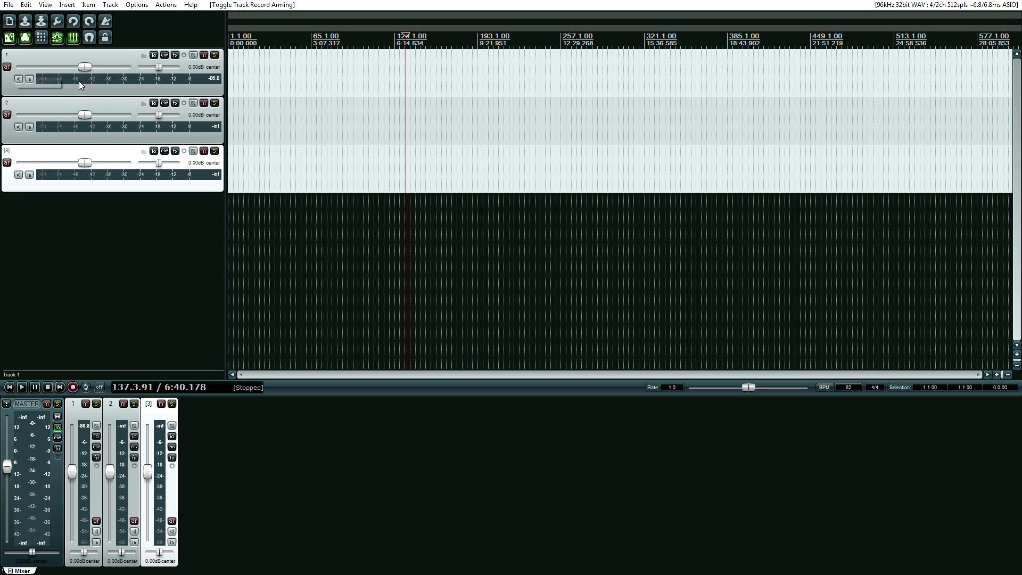
{"action": "left_click", "coordinate": [79, 81]}
{"action": "mouse_move", "coordinate": [83, 119]}
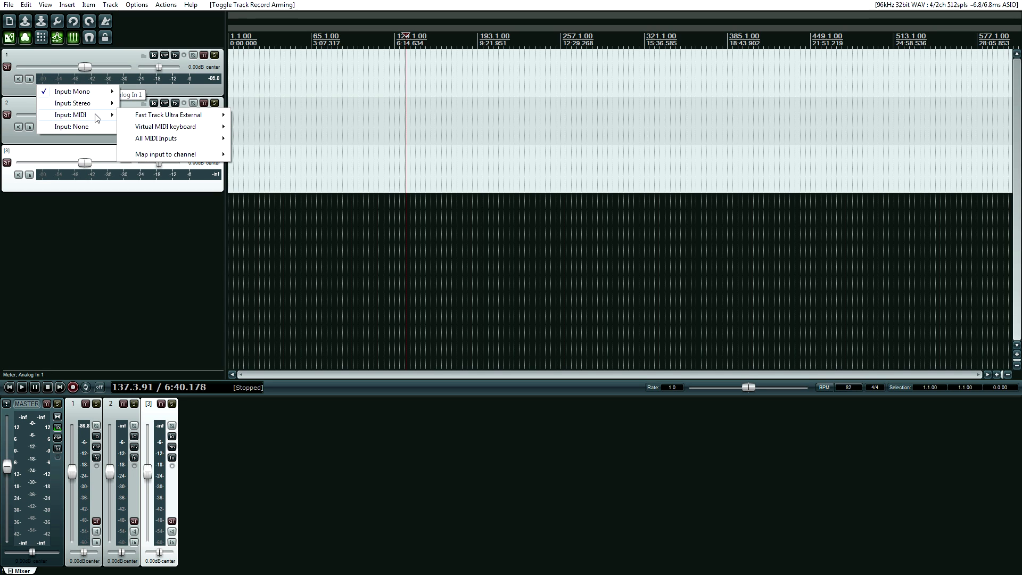
{"action": "mouse_move", "coordinate": [154, 118]}
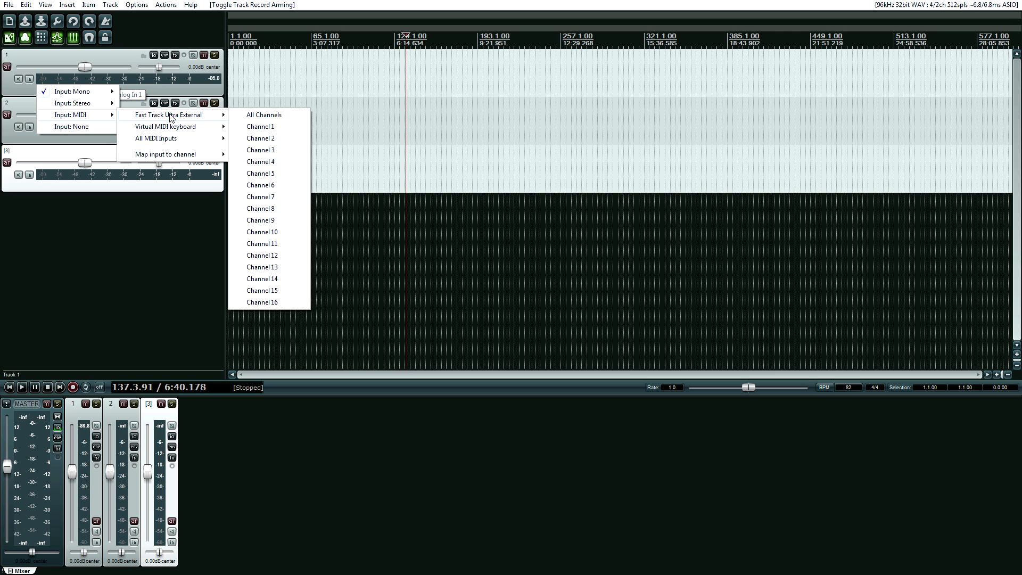
{"action": "left_click", "coordinate": [55, 252]}
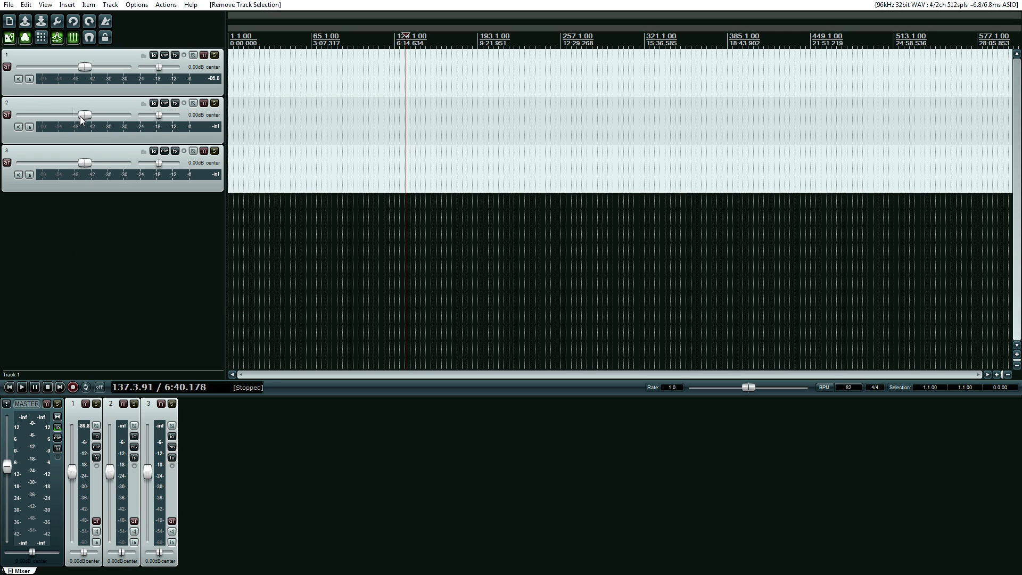
Step: Set track 1's record input to all channels of the Fast Track Ultra External MIDI device
{"action": "left_click", "coordinate": [57, 80]}
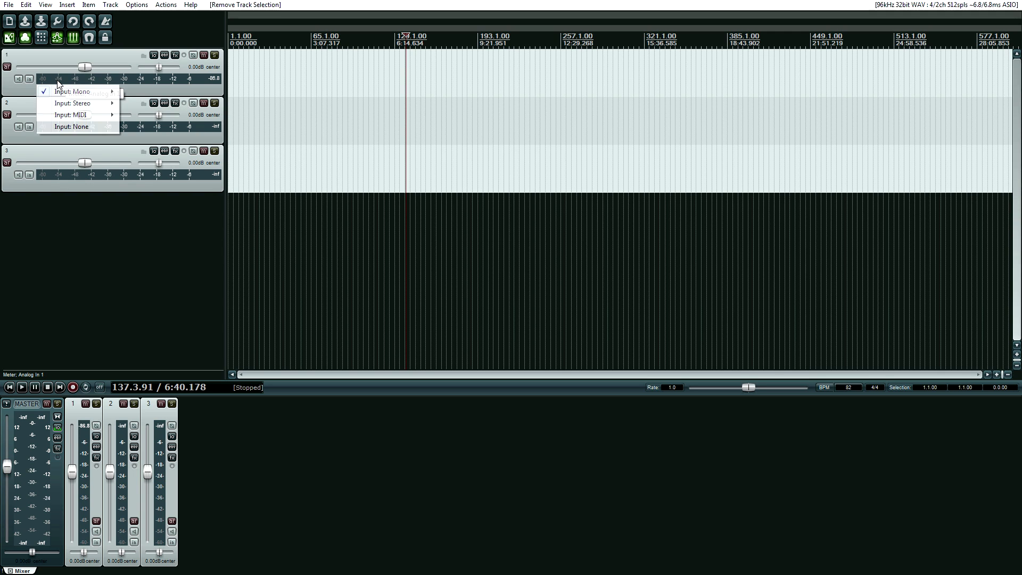
{"action": "mouse_move", "coordinate": [87, 116]}
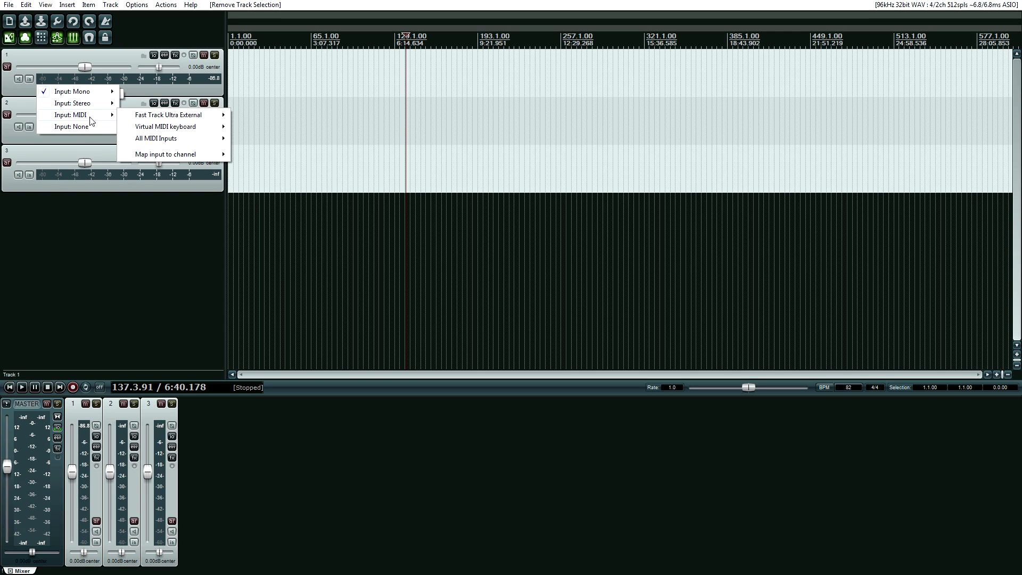
{"action": "mouse_move", "coordinate": [156, 119]}
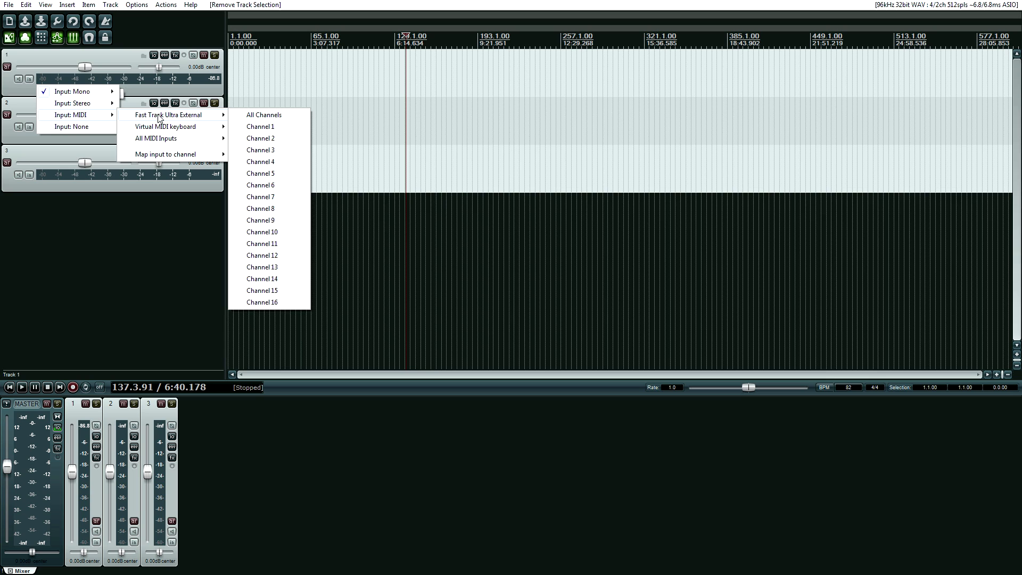
{"action": "left_click", "coordinate": [270, 116]}
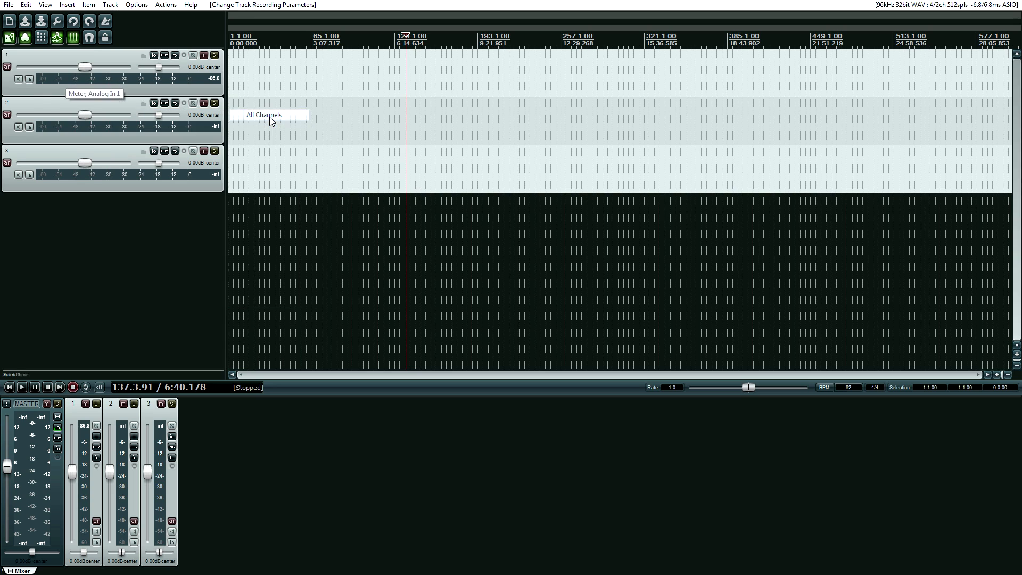
Step: Set track 1's record input to all channels of All MIDI Inputs
{"action": "left_click", "coordinate": [91, 78]}
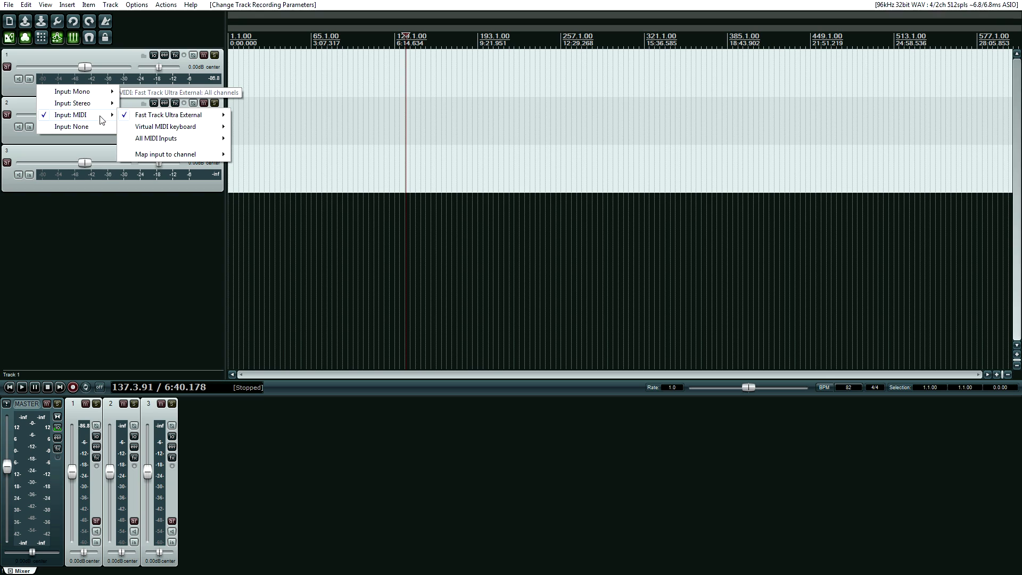
{"action": "mouse_move", "coordinate": [187, 157]}
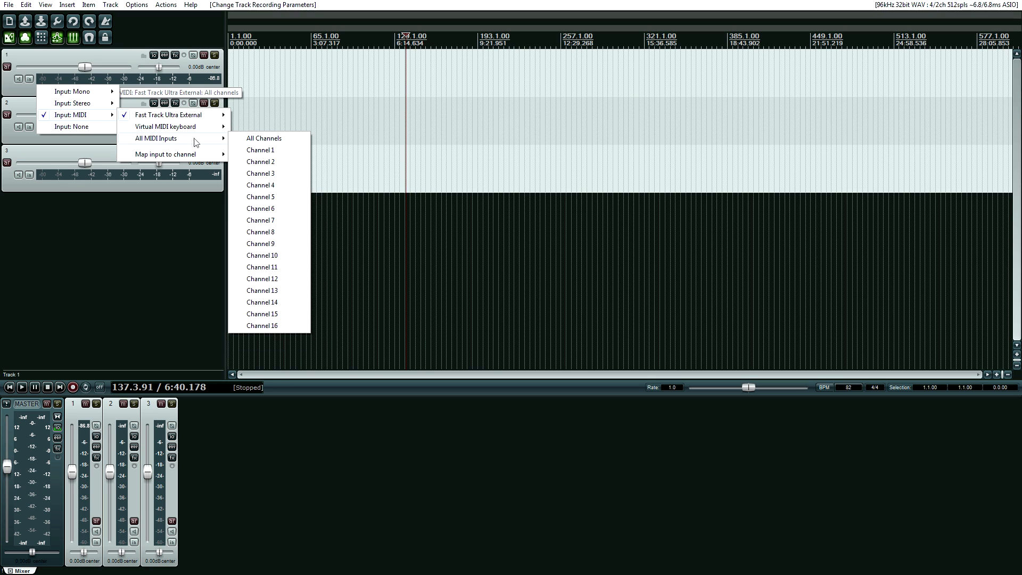
{"action": "left_click", "coordinate": [261, 139]}
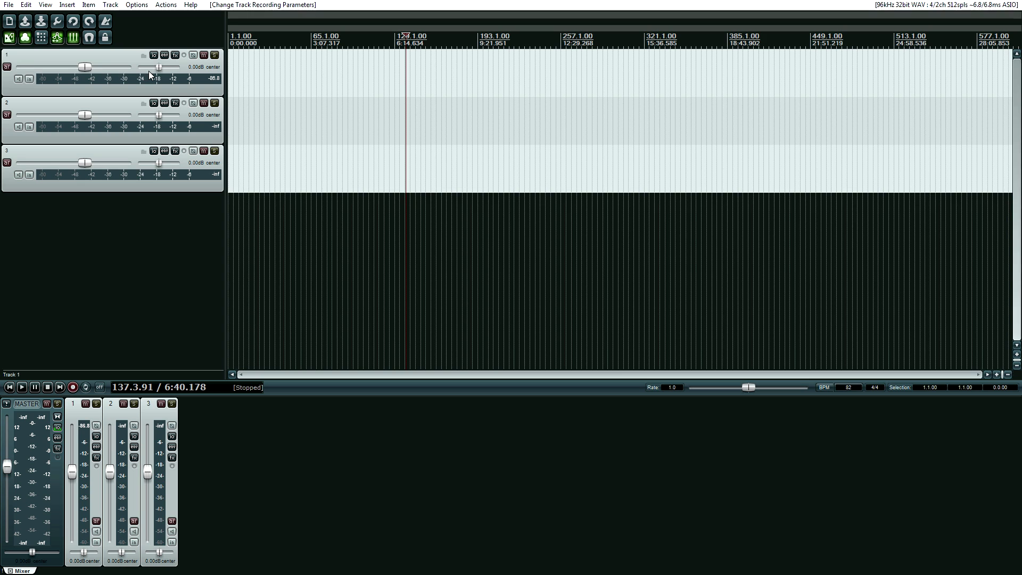
{"action": "left_click", "coordinate": [174, 55]}
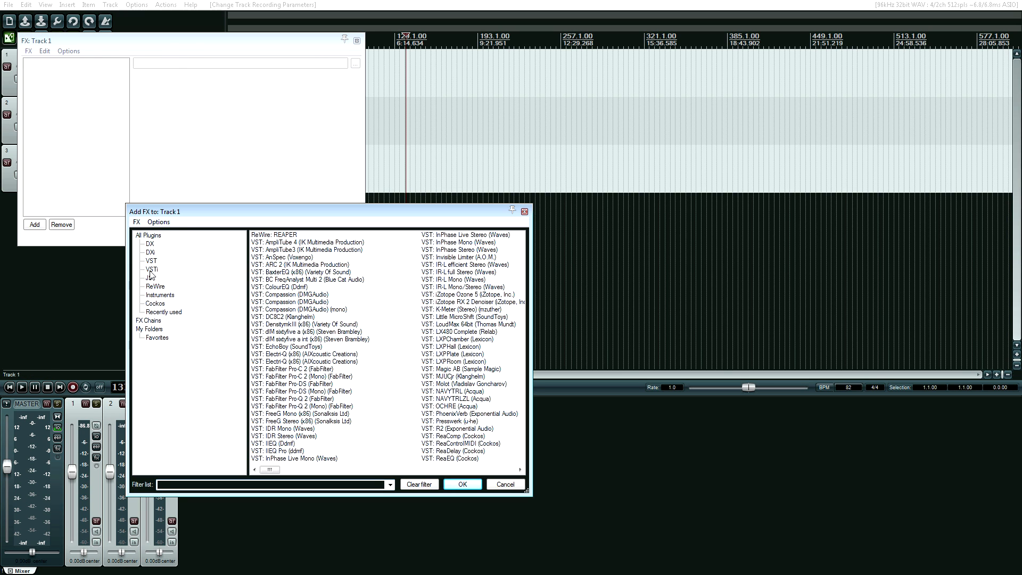
{"action": "left_click", "coordinate": [505, 485]}
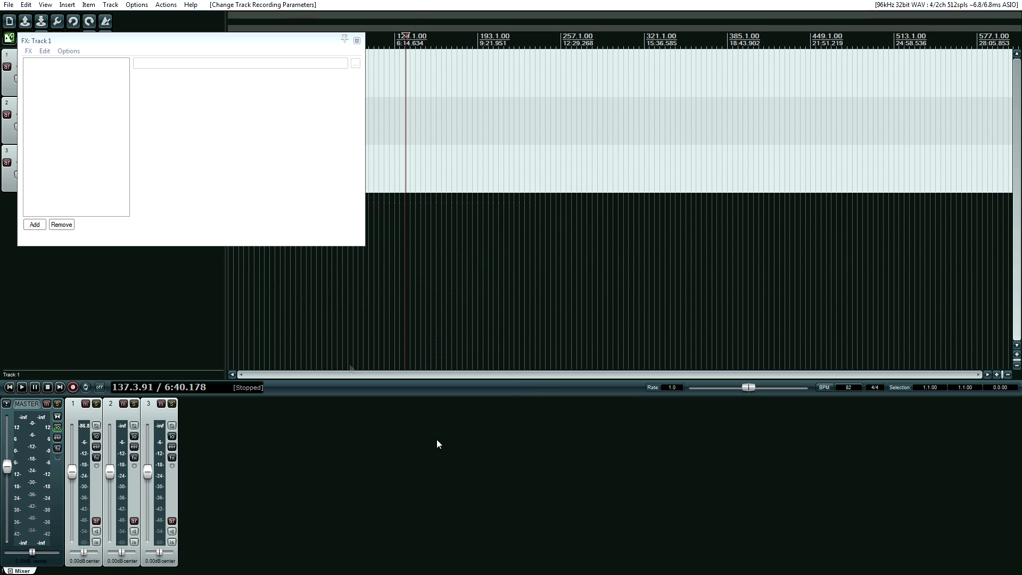
{"action": "left_click", "coordinate": [356, 40]}
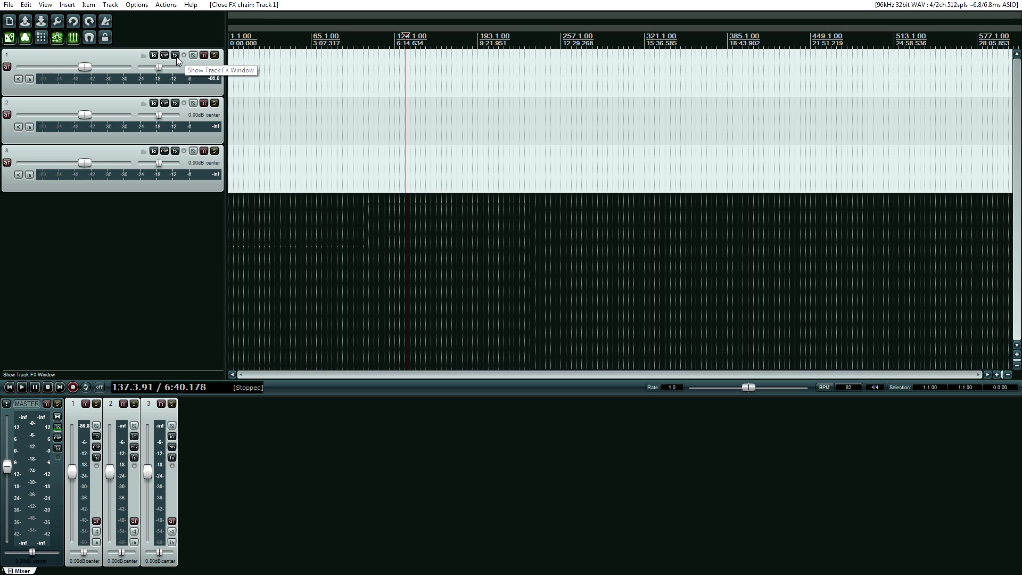
Step: Add the NeoPiano_mini VSTi instrument to track 1 and move its FX window toward the middle of the workspace
{"action": "left_click", "coordinate": [176, 56]}
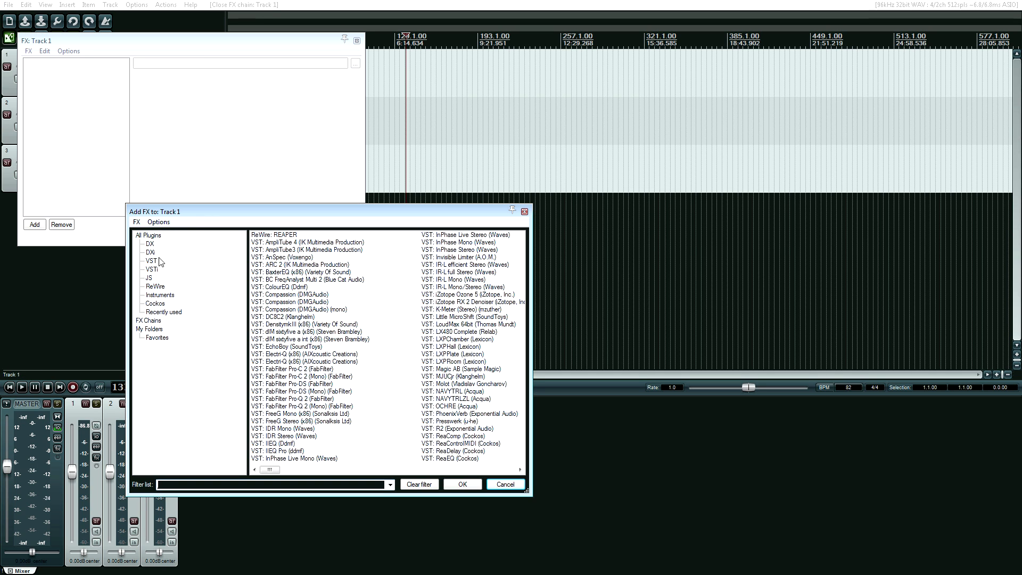
{"action": "left_click", "coordinate": [151, 269]}
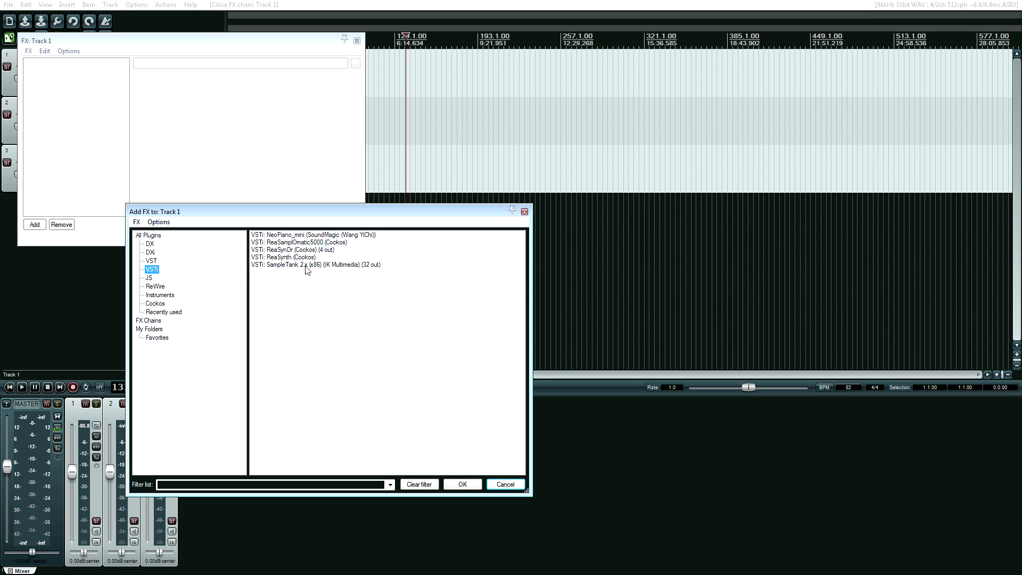
{"action": "double_click", "coordinate": [299, 238]}
{"action": "left_click_drag", "start_coordinate": [276, 51], "coordinate": [404, 196]}
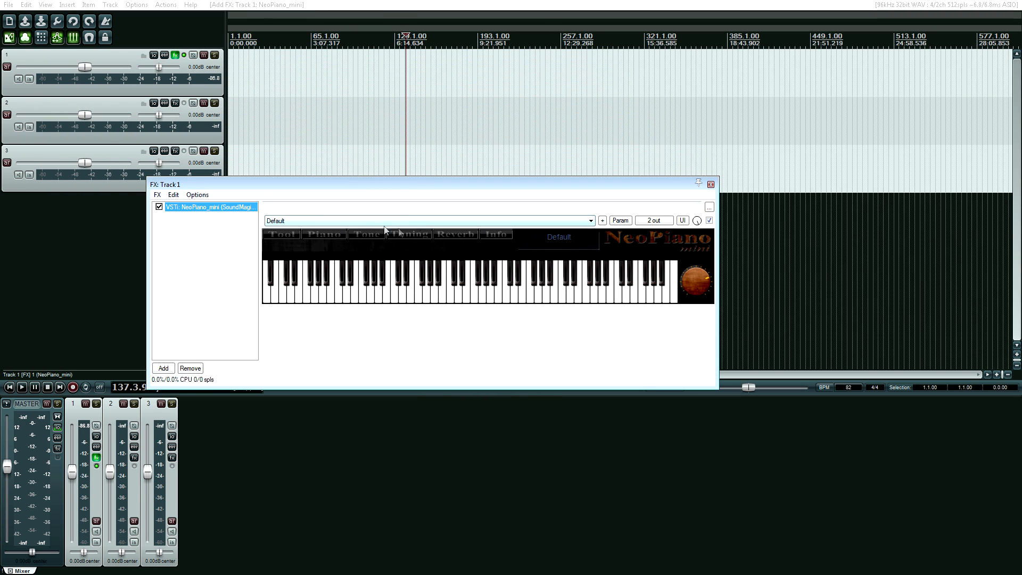
Step: Examine NeoPiano's piano settings and the preset options of the plug-in, then hide the piano settings
{"action": "left_click", "coordinate": [325, 237]}
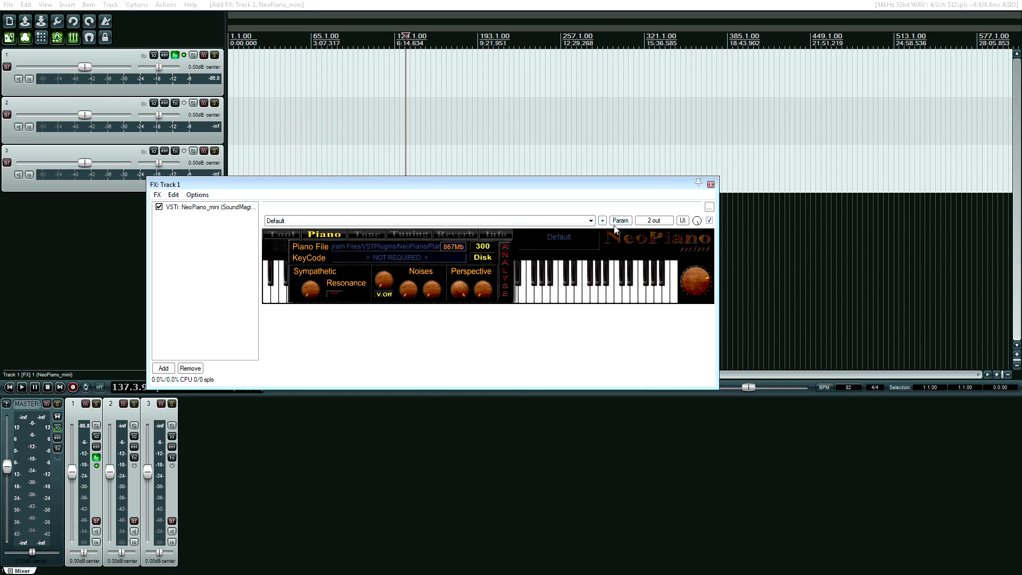
{"action": "left_click", "coordinate": [599, 223]}
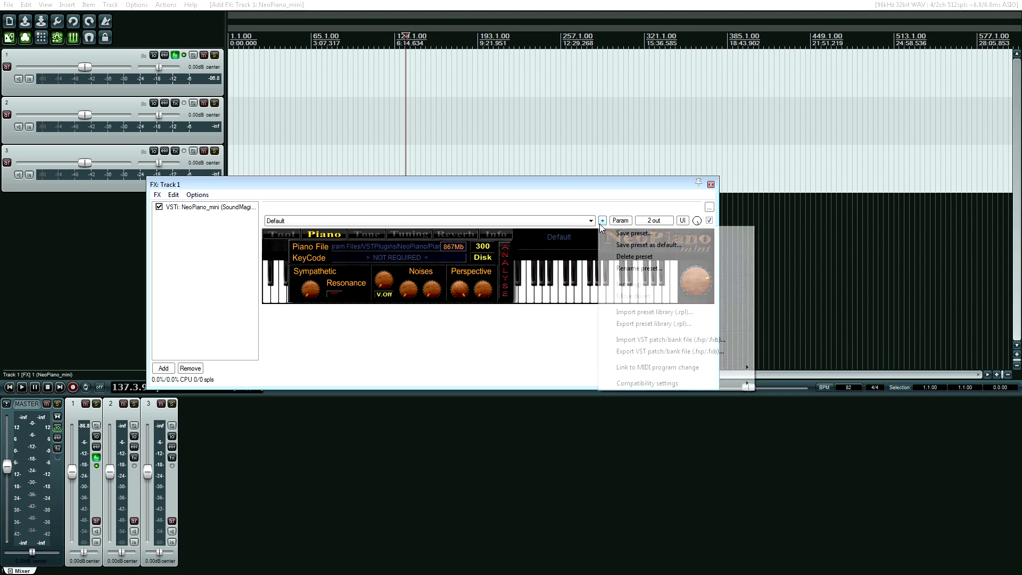
{"action": "left_click", "coordinate": [580, 198]}
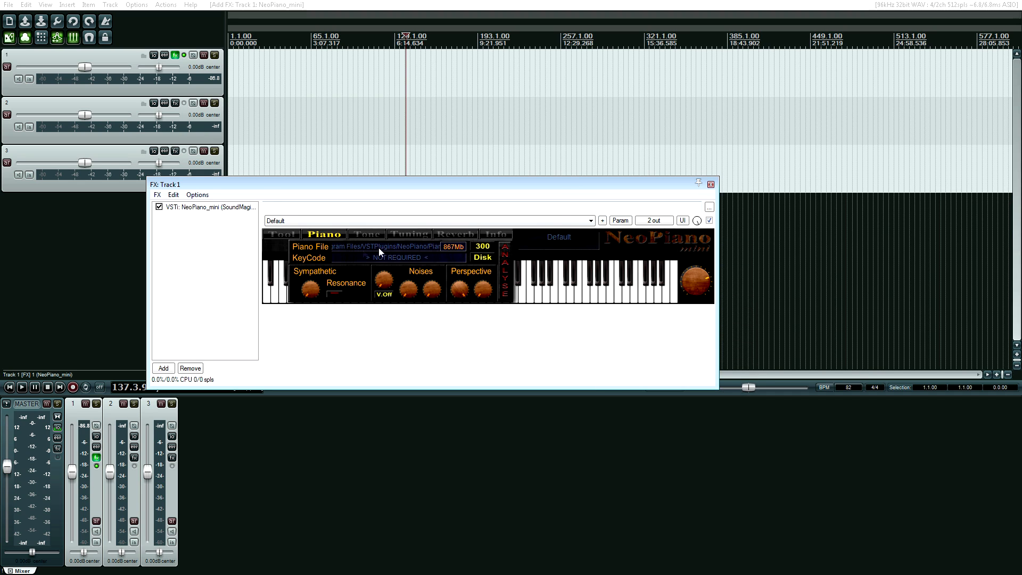
{"action": "left_click", "coordinate": [317, 235]}
{"action": "left_click", "coordinate": [321, 235]}
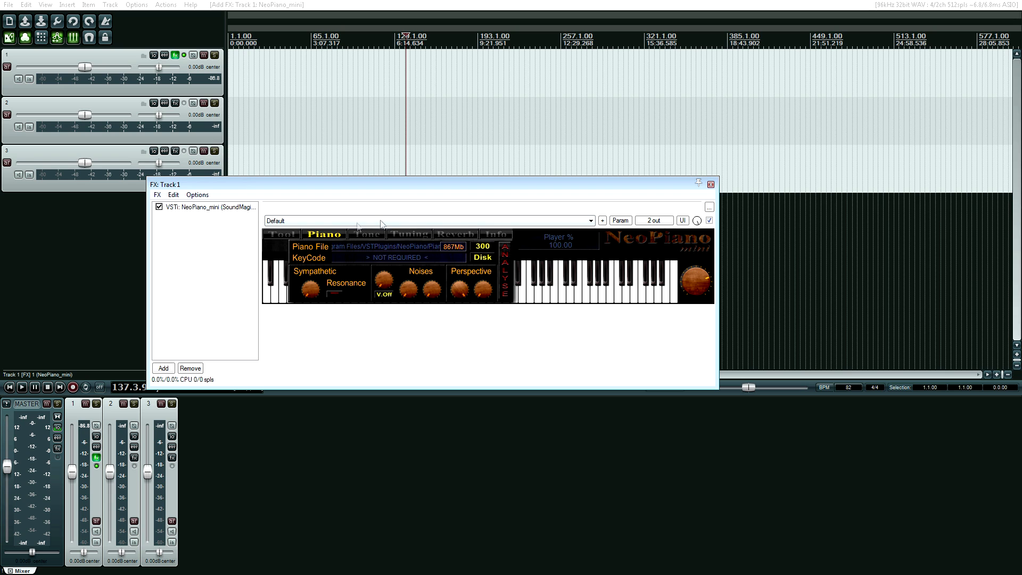
{"action": "left_click", "coordinate": [329, 235]}
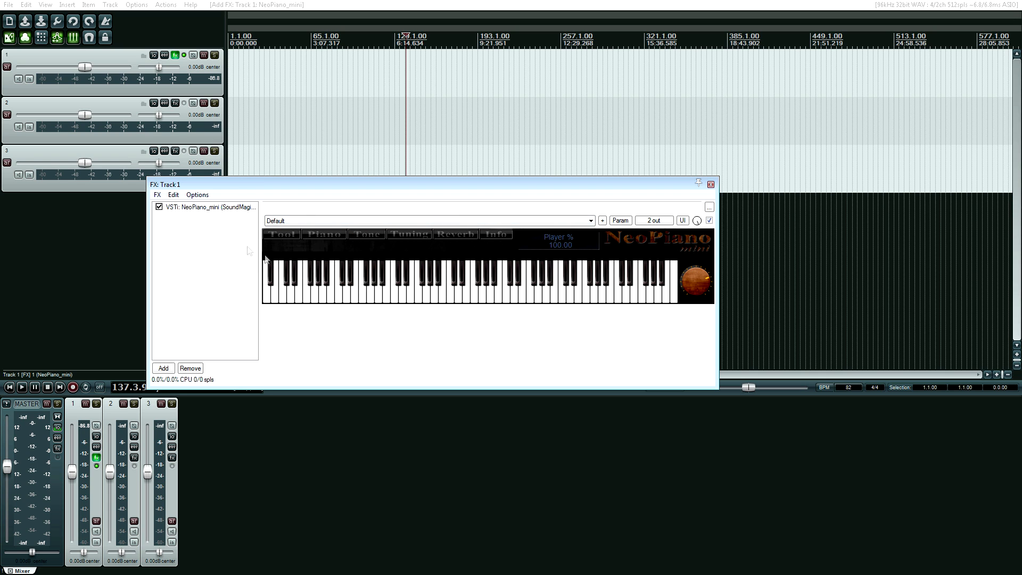
Step: Move track 1's FX window clear of the track controls, then arm track 1 and turn on its record monitoring
{"action": "left_click_drag", "start_coordinate": [232, 185], "coordinate": [412, 205]}
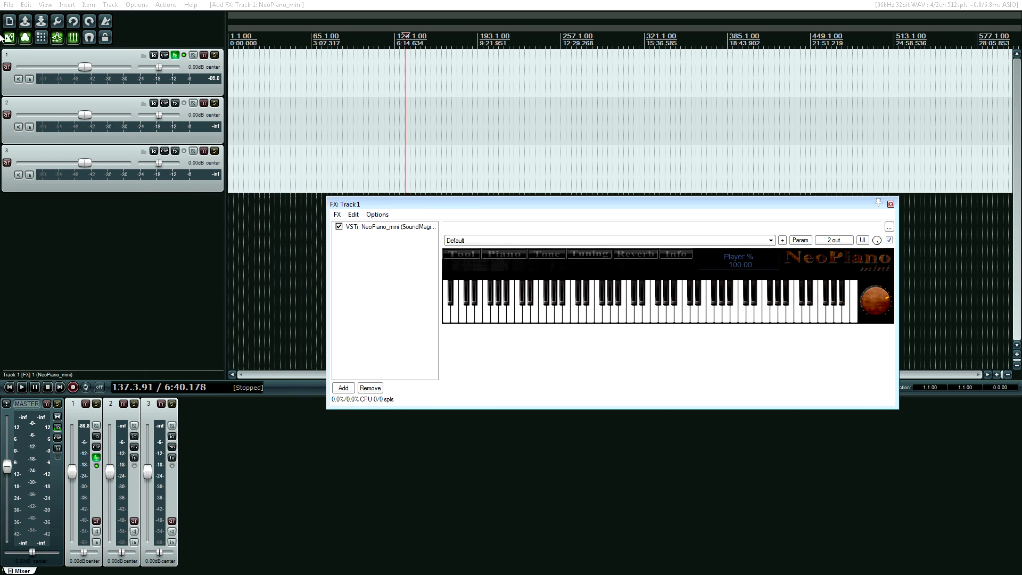
{"action": "left_click", "coordinate": [7, 66]}
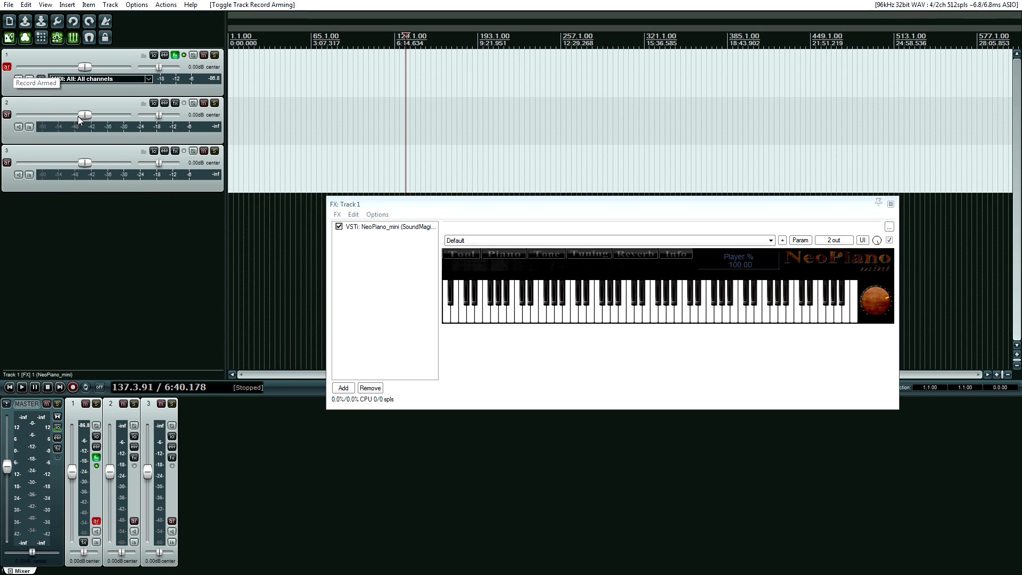
{"action": "left_click", "coordinate": [19, 80]}
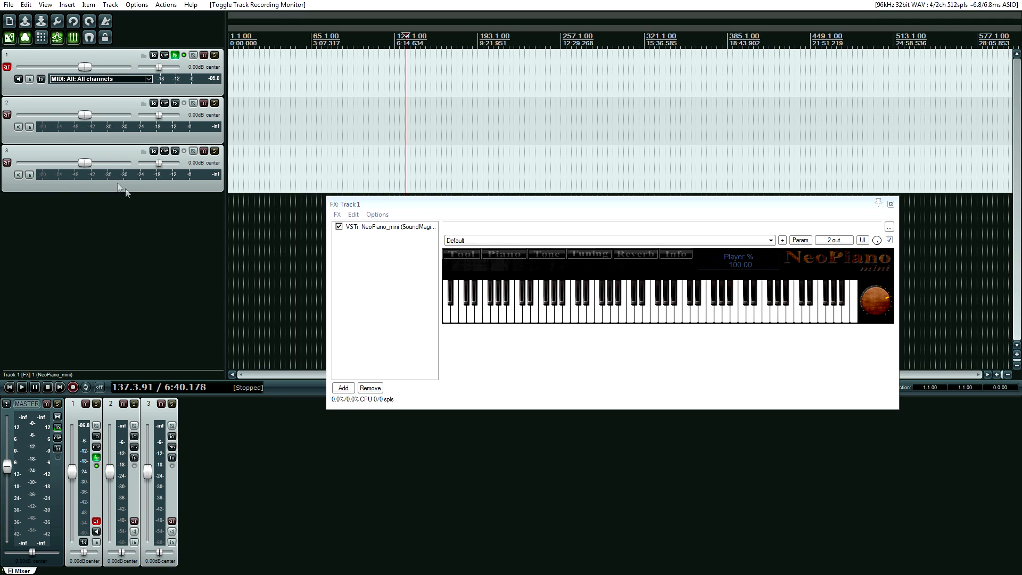
Step: Toggle track 1's record monitoring until it is off and disarm the track
{"action": "left_click", "coordinate": [19, 81]}
{"action": "left_click", "coordinate": [18, 79]}
{"action": "left_click", "coordinate": [18, 80]}
{"action": "left_click", "coordinate": [7, 67]}
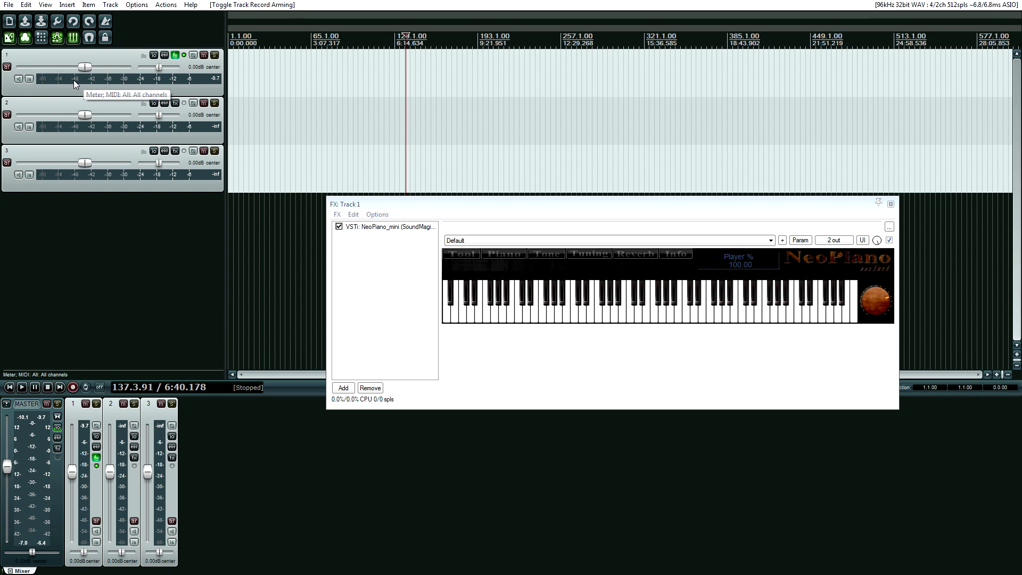
Step: Check track 1's MIDI input options, then arm the track again with record monitoring on
{"action": "left_click", "coordinate": [73, 80]}
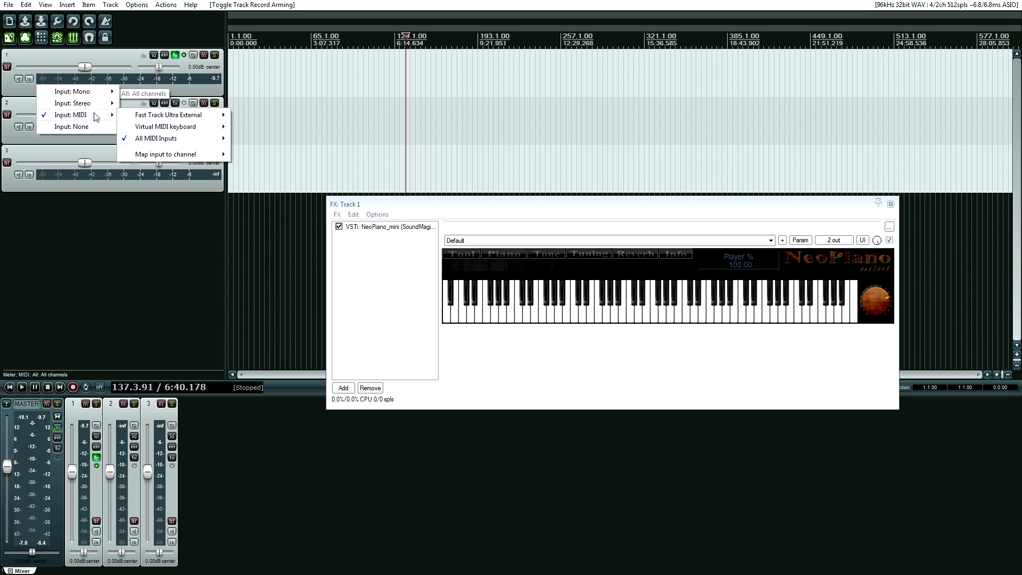
{"action": "mouse_move", "coordinate": [140, 117]}
{"action": "mouse_move", "coordinate": [193, 127]}
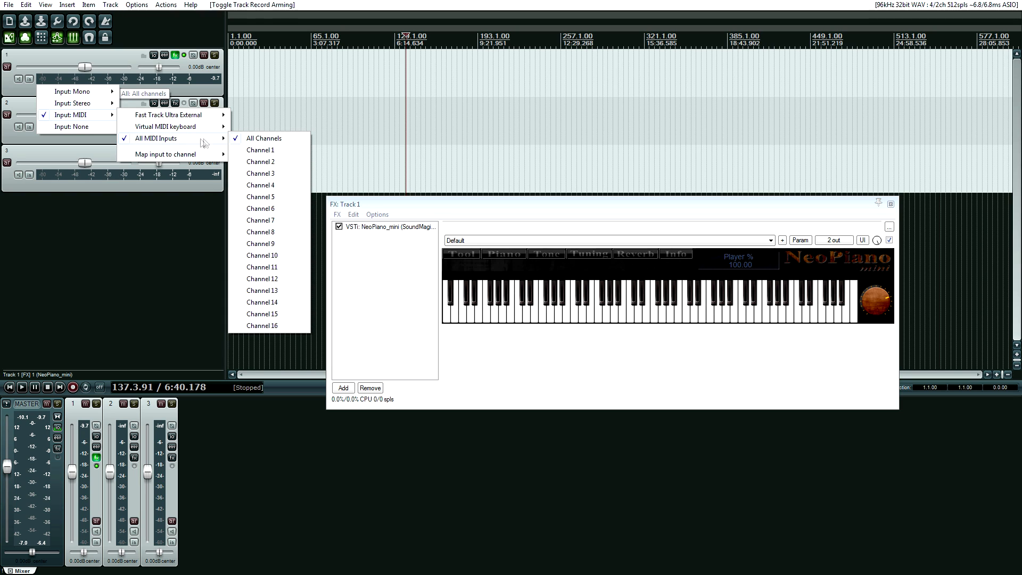
{"action": "left_click", "coordinate": [384, 5]}
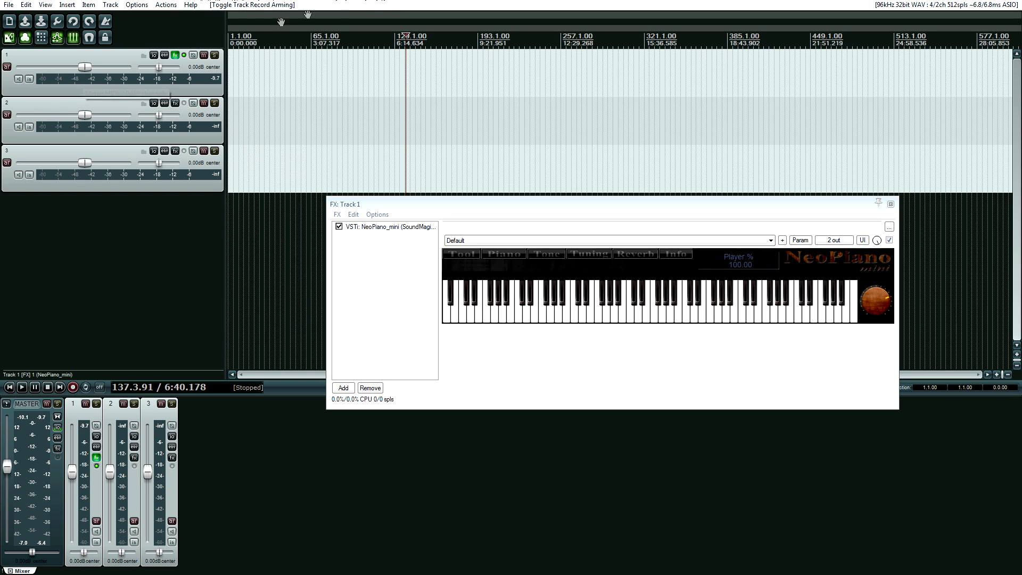
{"action": "left_click", "coordinate": [7, 67]}
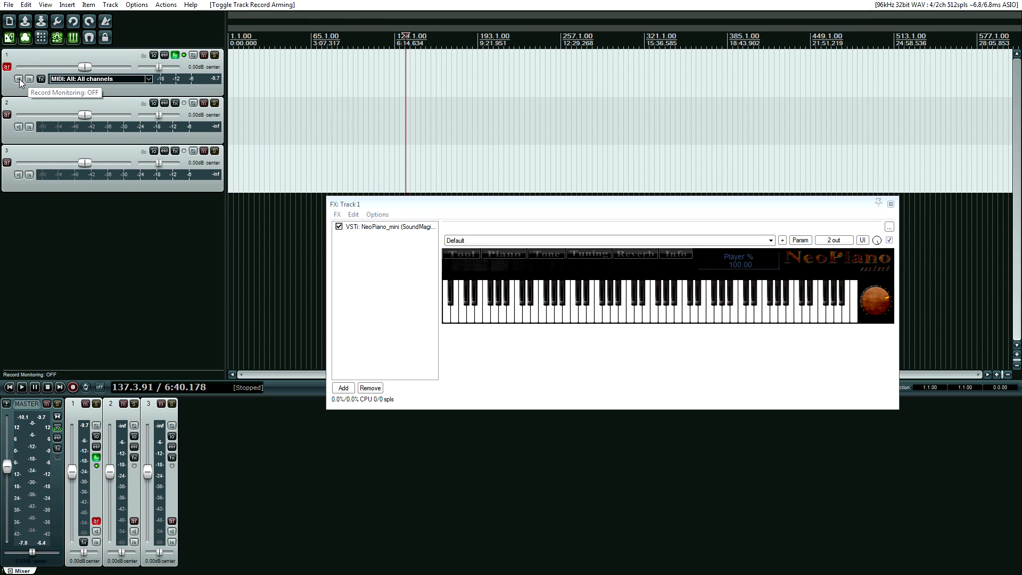
{"action": "left_click", "coordinate": [19, 80]}
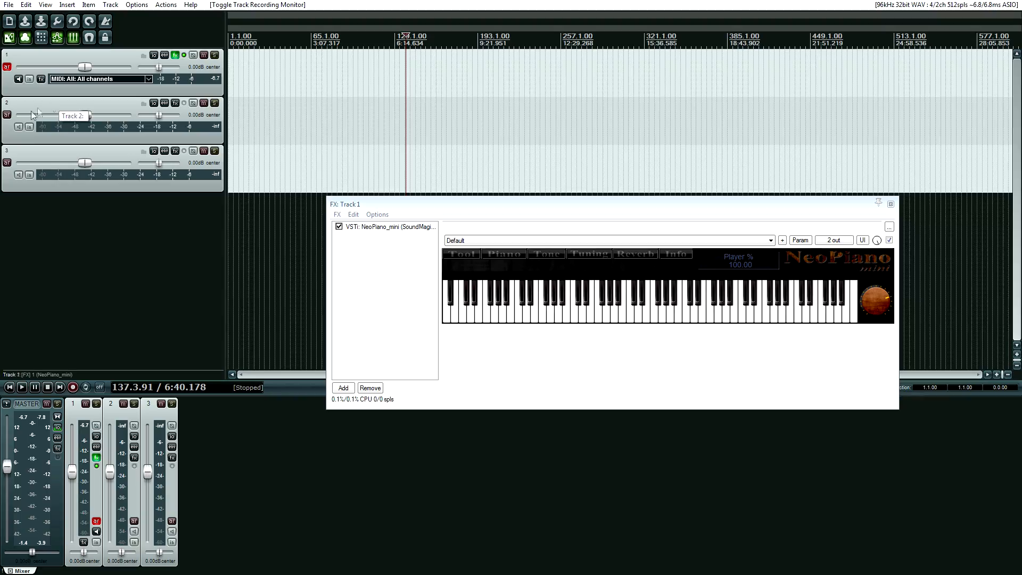
Step: Keep track 2's record input on mono Analog In 1 and arm the track for recording
{"action": "left_click", "coordinate": [76, 129]}
{"action": "mouse_move", "coordinate": [82, 143]}
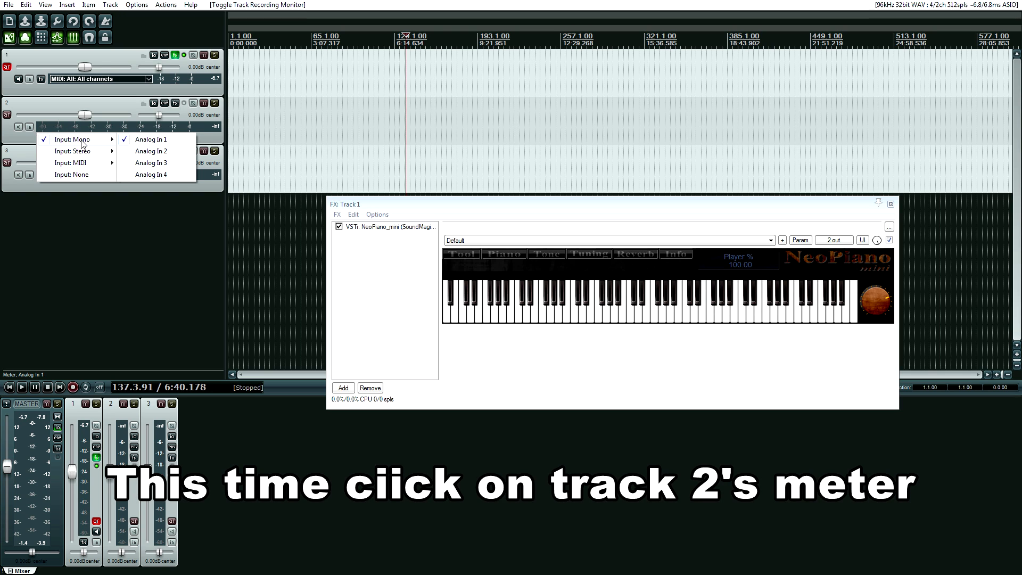
{"action": "left_click", "coordinate": [103, 231]}
{"action": "left_click", "coordinate": [7, 115]}
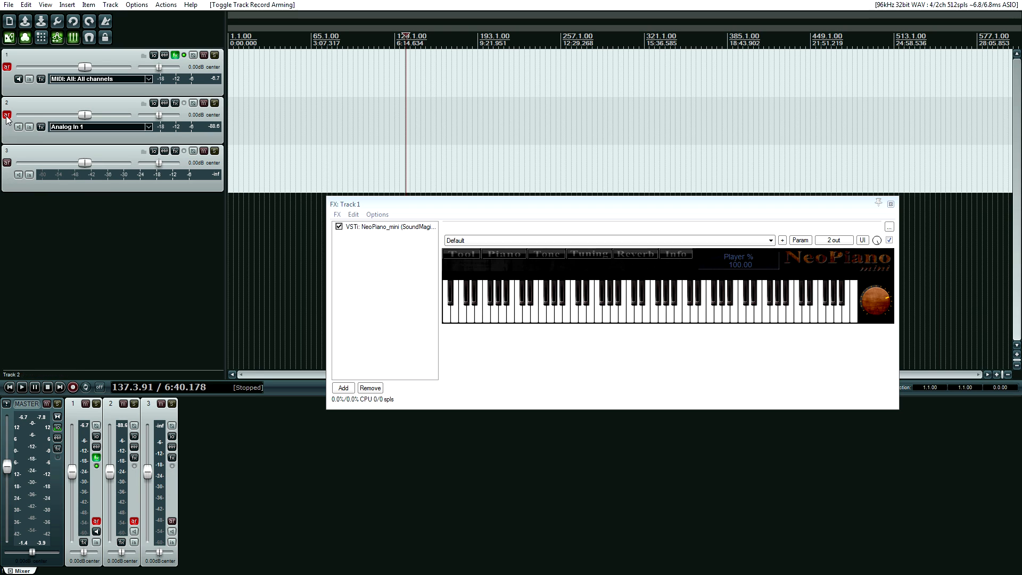
Step: Set track 3's record input to mono Analog In 4 and arm the track for recording
{"action": "left_click", "coordinate": [73, 179]}
{"action": "mouse_move", "coordinate": [80, 190]}
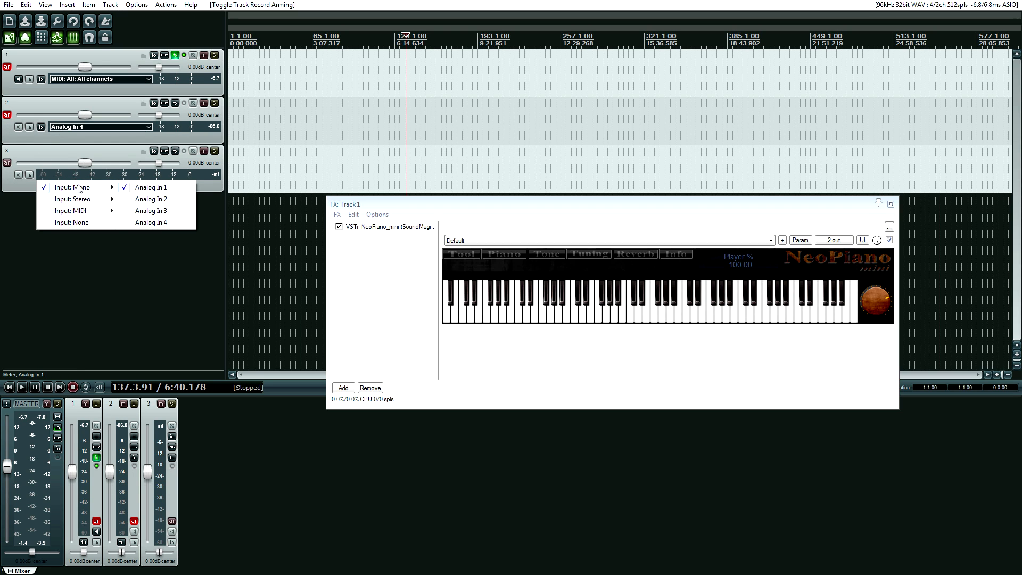
{"action": "left_click", "coordinate": [149, 223]}
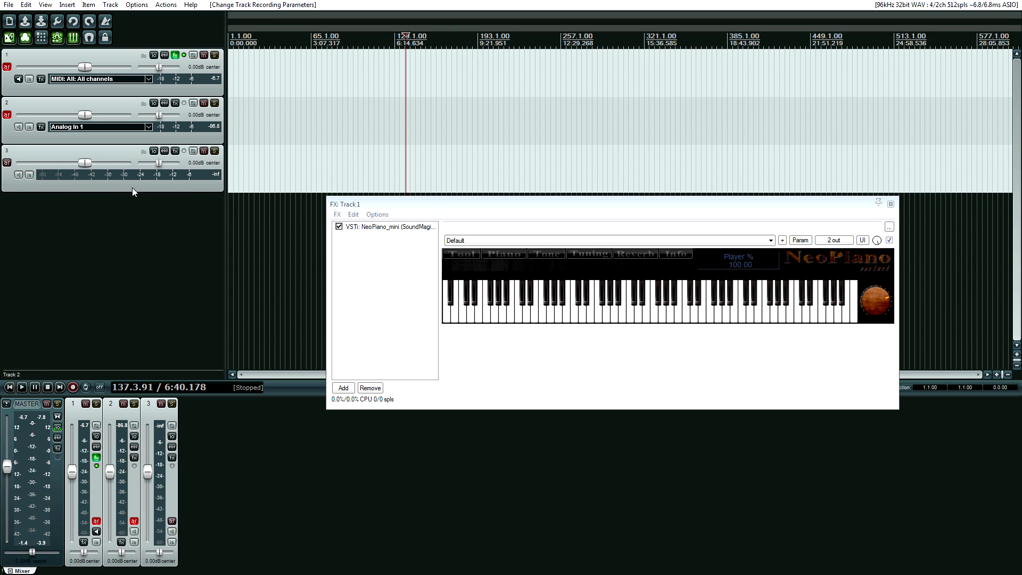
{"action": "left_click", "coordinate": [6, 164]}
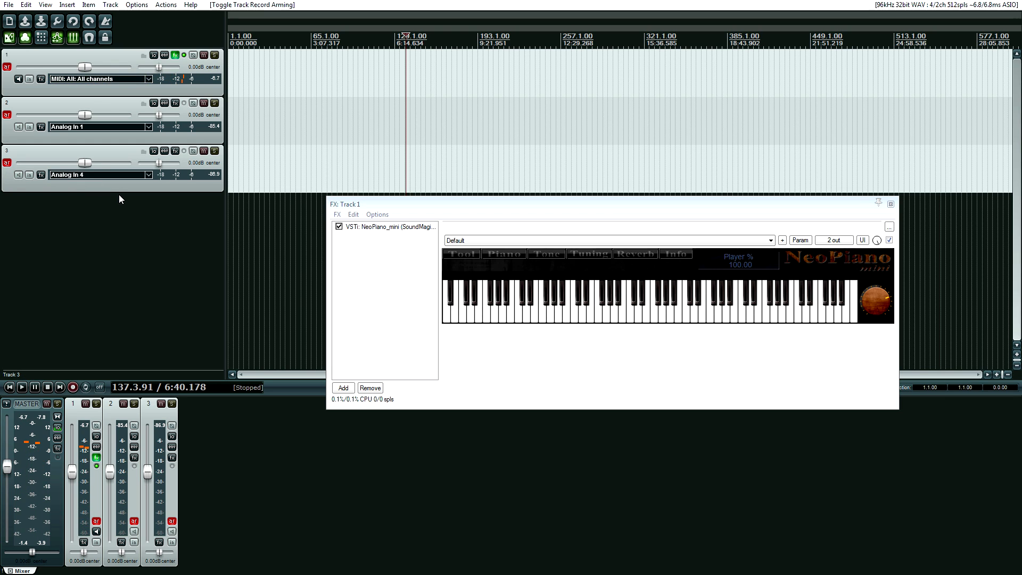
Step: Turn on record monitoring for tracks 2 and 3
{"action": "left_click", "coordinate": [19, 128]}
{"action": "left_click", "coordinate": [18, 175]}
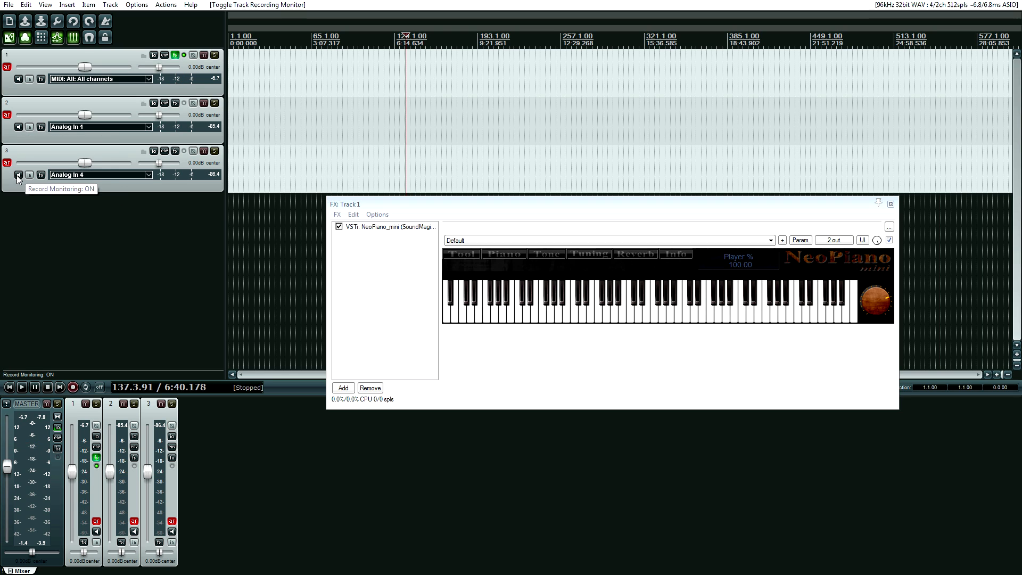
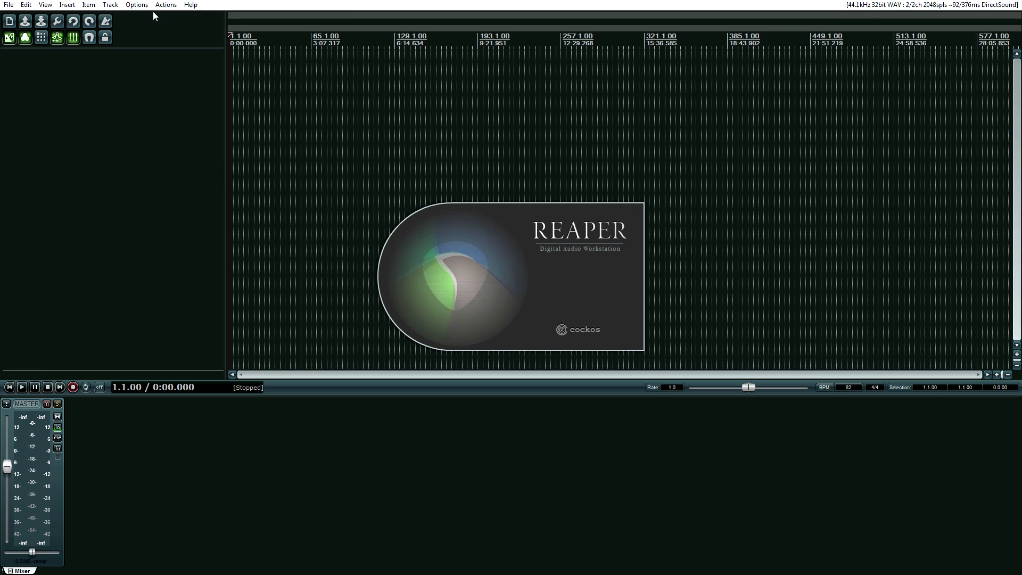
{"action": "left_click", "coordinate": [136, 5]}
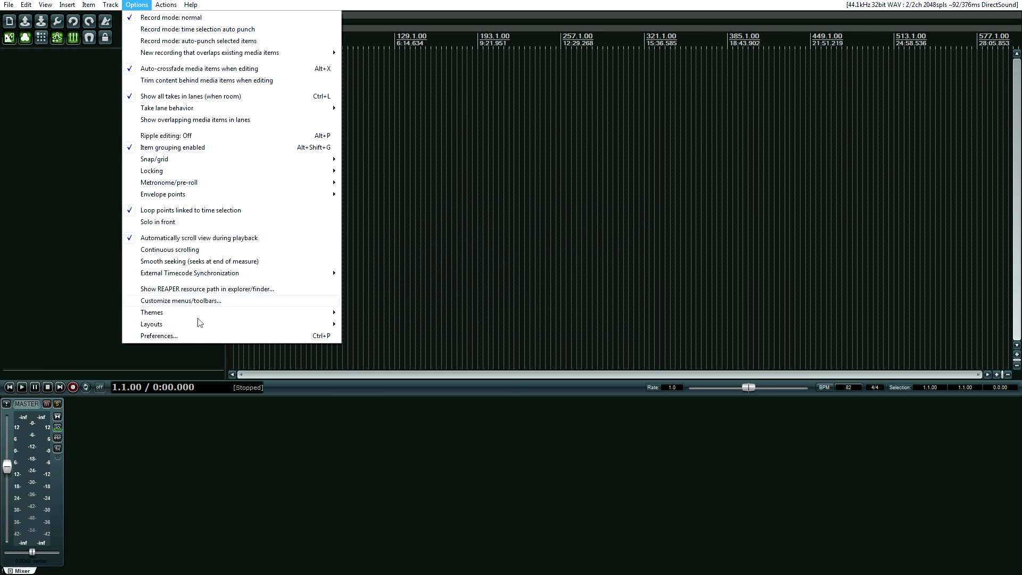
{"action": "left_click", "coordinate": [194, 336]}
{"action": "left_click", "coordinate": [579, 354]}
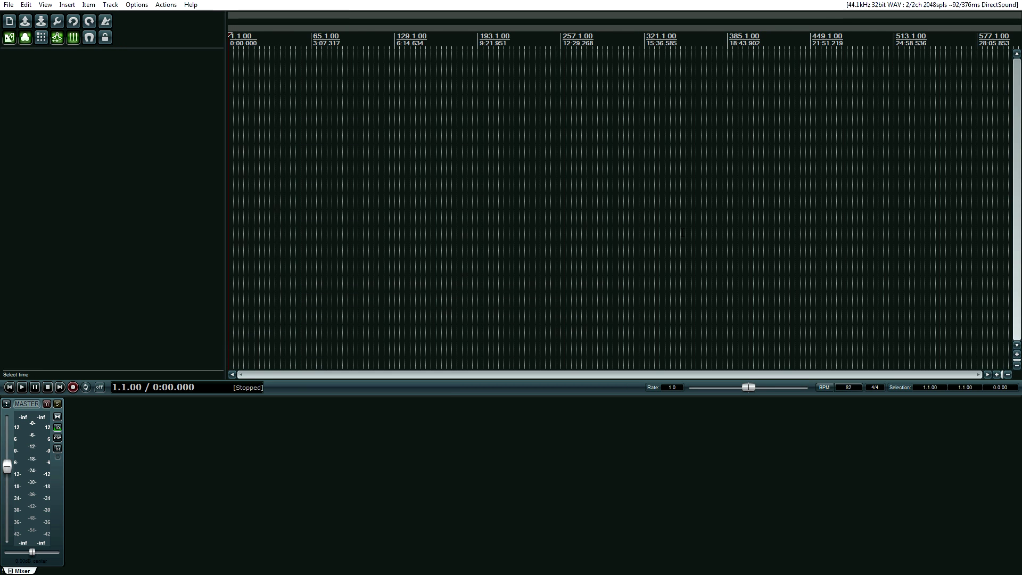
Step: Switch the audio system to ASIO in the audio device preferences
{"action": "key", "text": "ctrl+p"}
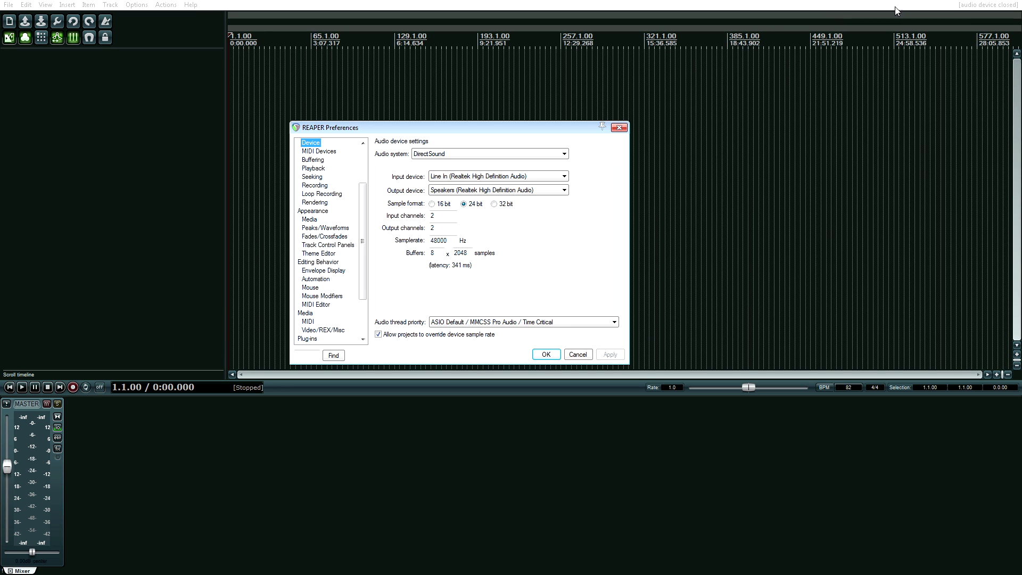
{"action": "scroll", "coordinate": [348, 191], "scroll_direction": "up", "scroll_amount": 1}
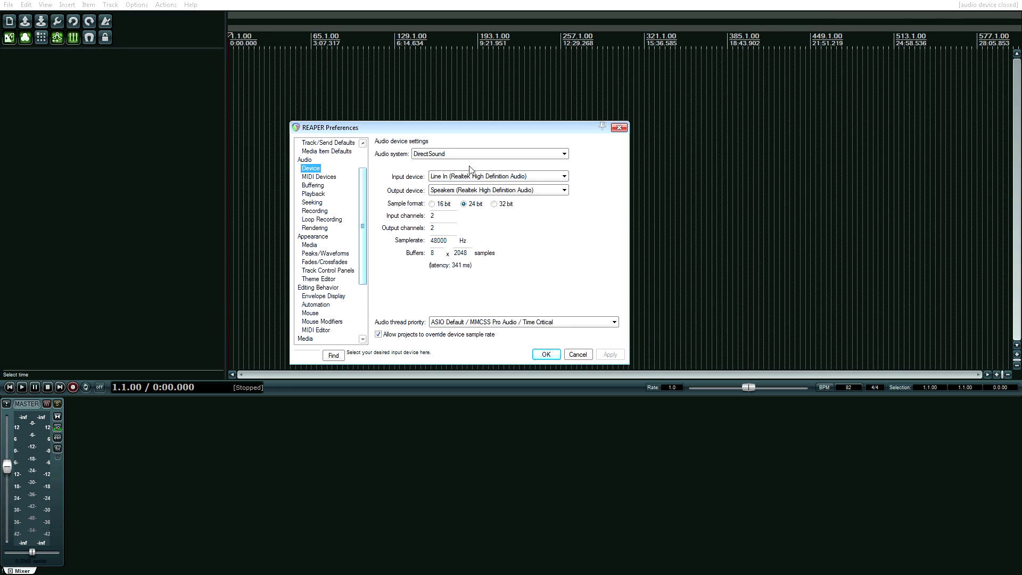
{"action": "left_click", "coordinate": [467, 155]}
{"action": "left_click", "coordinate": [454, 182]}
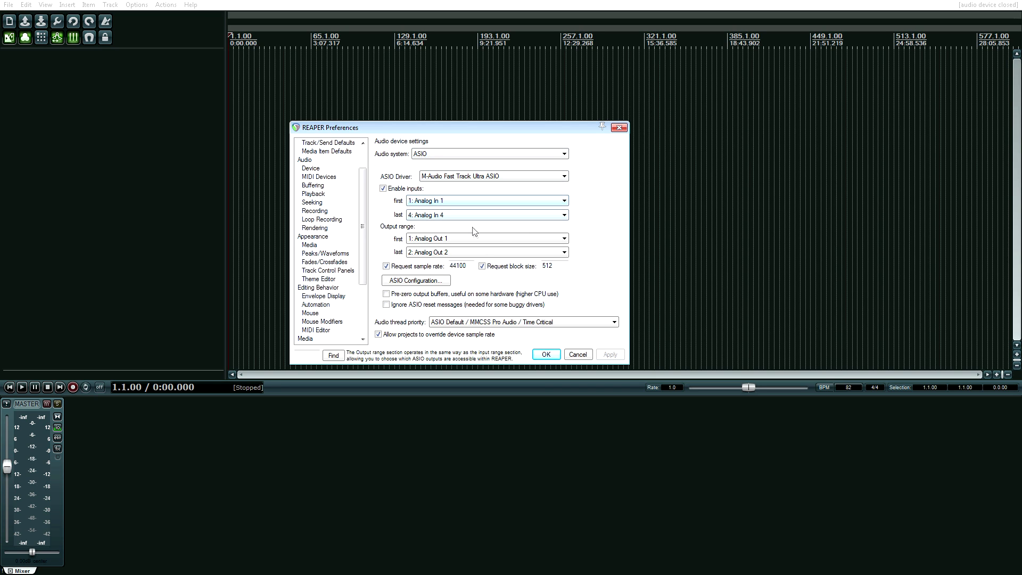
Step: Examine the Fast Track Ultra's ASIO configuration and its setup options, then close that window
{"action": "left_click", "coordinate": [416, 280]}
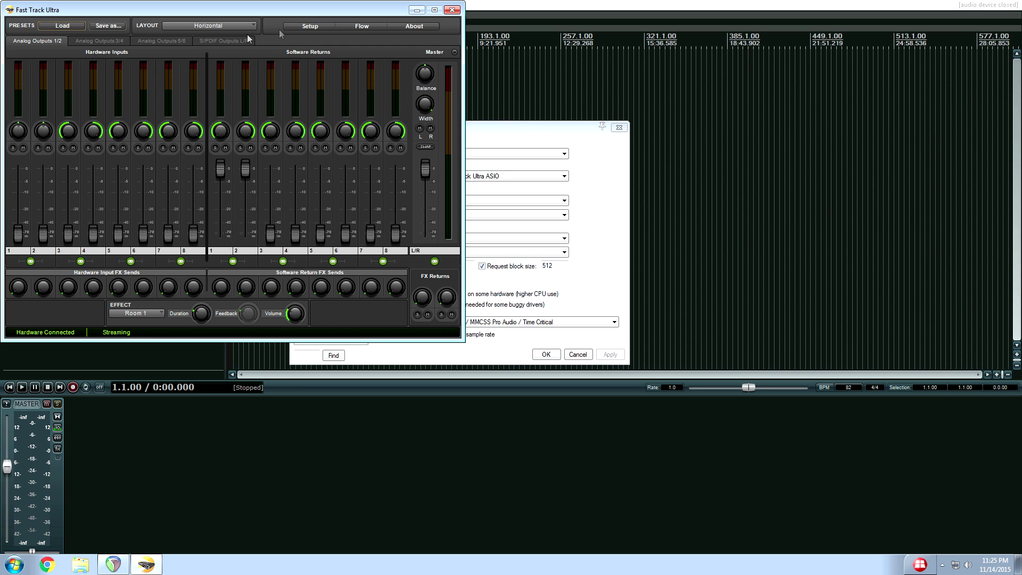
{"action": "left_click", "coordinate": [291, 25]}
{"action": "left_click", "coordinate": [335, 250]}
{"action": "left_click", "coordinate": [452, 10]}
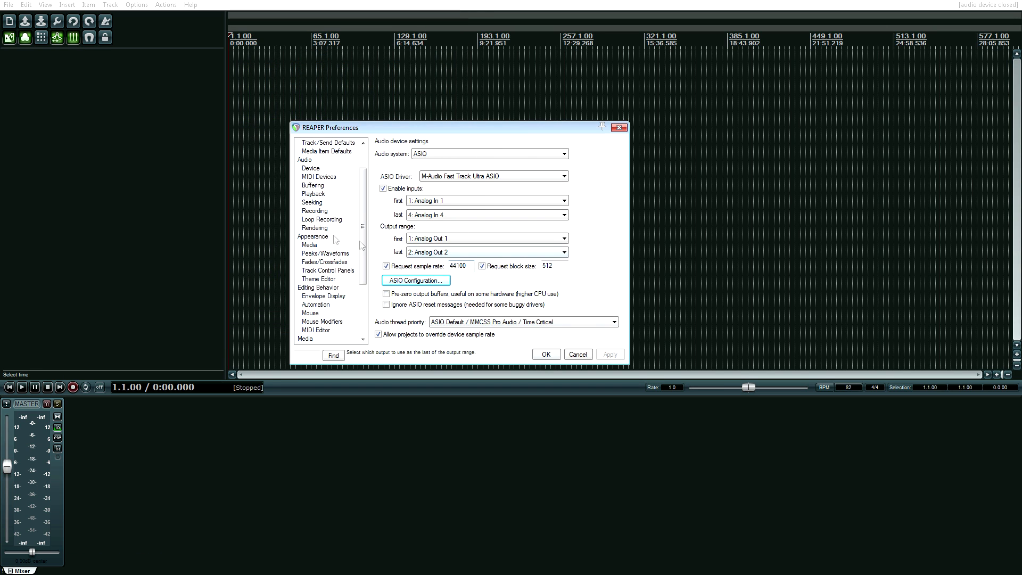
Step: Check the input options of the Fast Track Ultra External MIDI device, then close the preferences without saving
{"action": "left_click", "coordinate": [318, 177]}
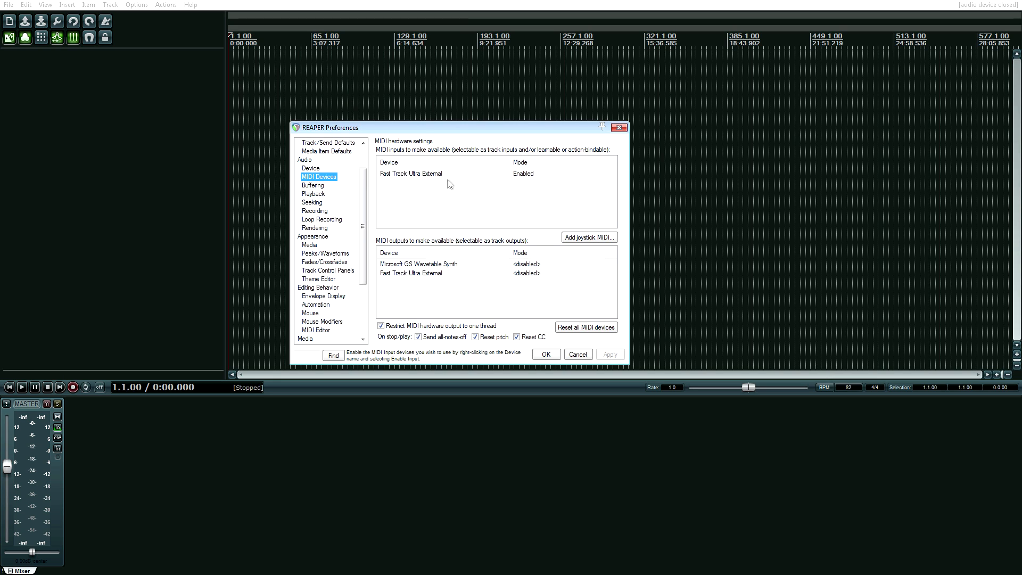
{"action": "right_click", "coordinate": [432, 178]}
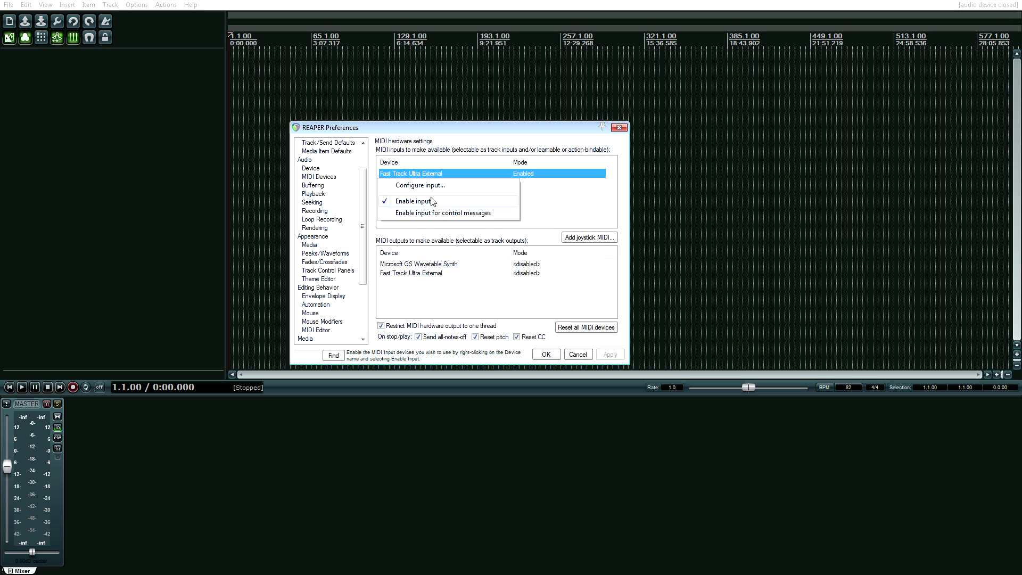
{"action": "left_click", "coordinate": [580, 357]}
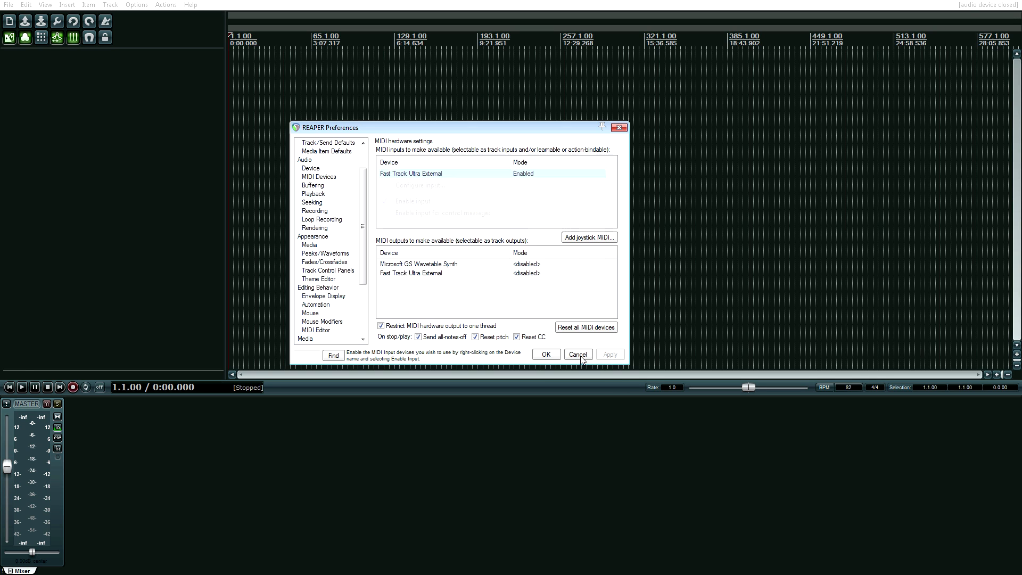
Step: Add three new tracks to the empty project
{"action": "double_click", "coordinate": [29, 180]}
{"action": "double_click", "coordinate": [29, 183]}
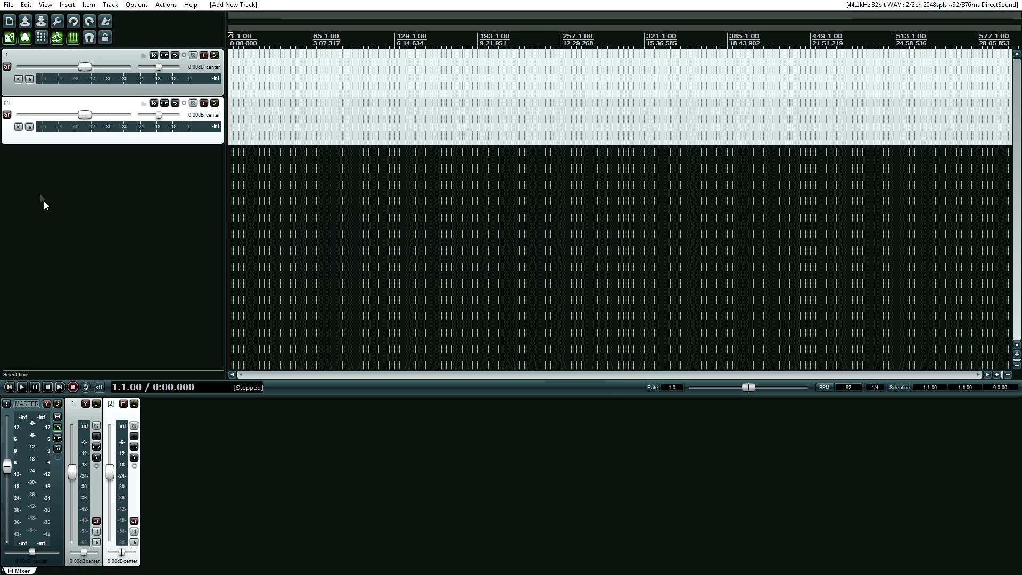
{"action": "double_click", "coordinate": [36, 191]}
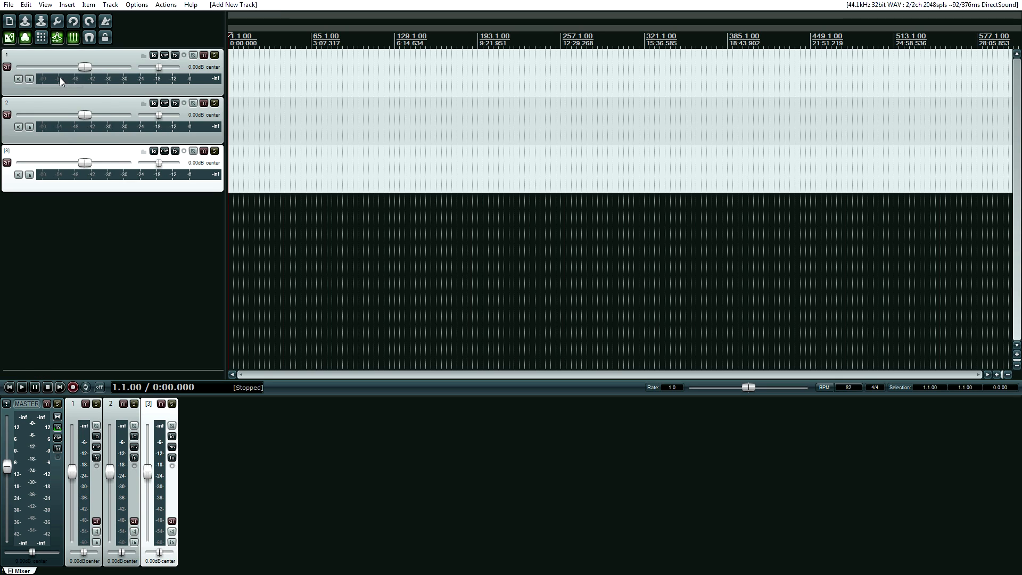
Step: Set the new track 1's record input to all channels of All MIDI Inputs
{"action": "left_click", "coordinate": [59, 78]}
{"action": "mouse_move", "coordinate": [93, 119]}
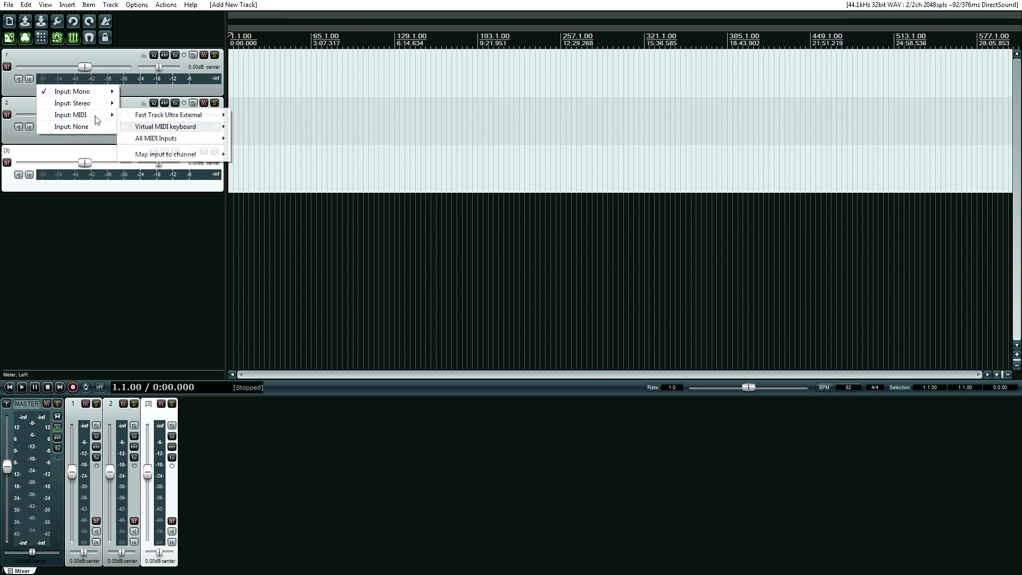
{"action": "mouse_move", "coordinate": [148, 120]}
{"action": "mouse_move", "coordinate": [199, 143]}
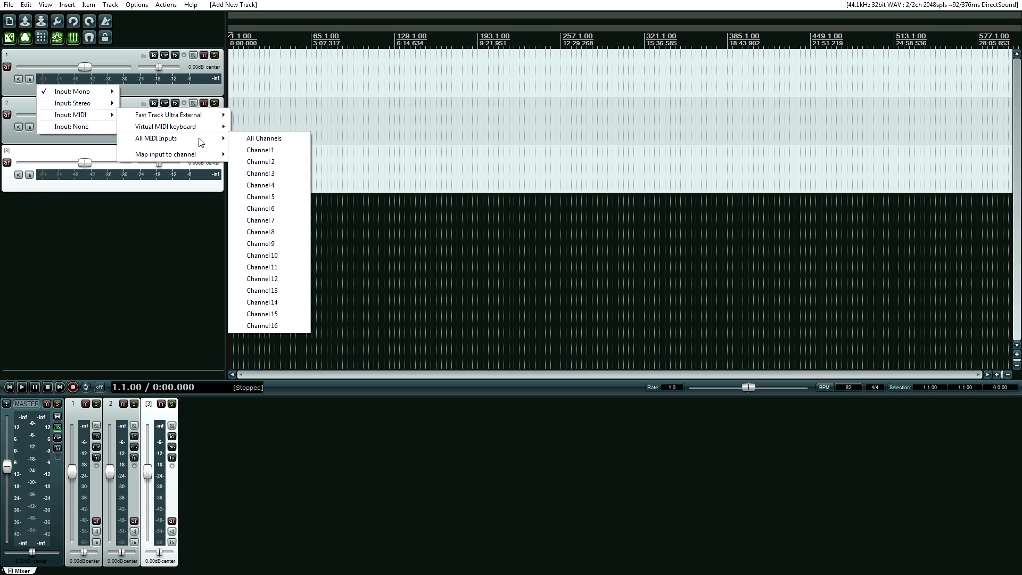
{"action": "left_click", "coordinate": [245, 139]}
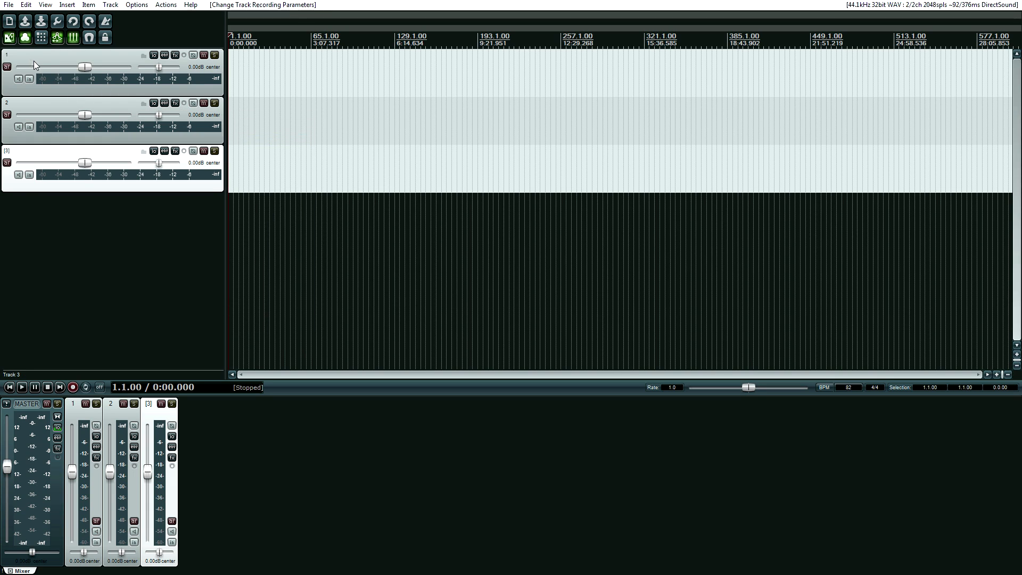
Step: Arm tracks 1 and 2 for recording and turn on record monitoring for track 1
{"action": "left_click", "coordinate": [7, 66]}
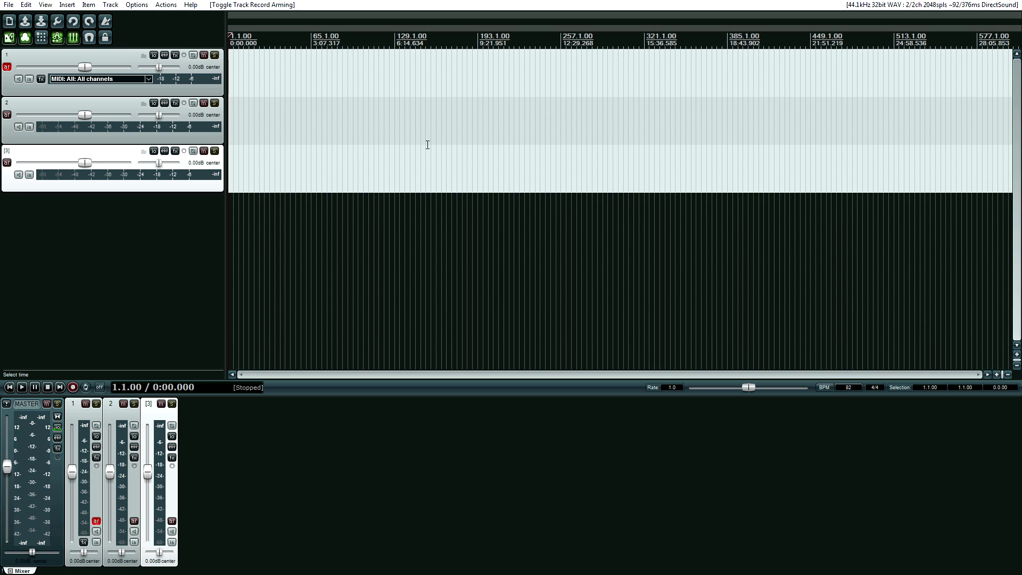
{"action": "left_click", "coordinate": [18, 79]}
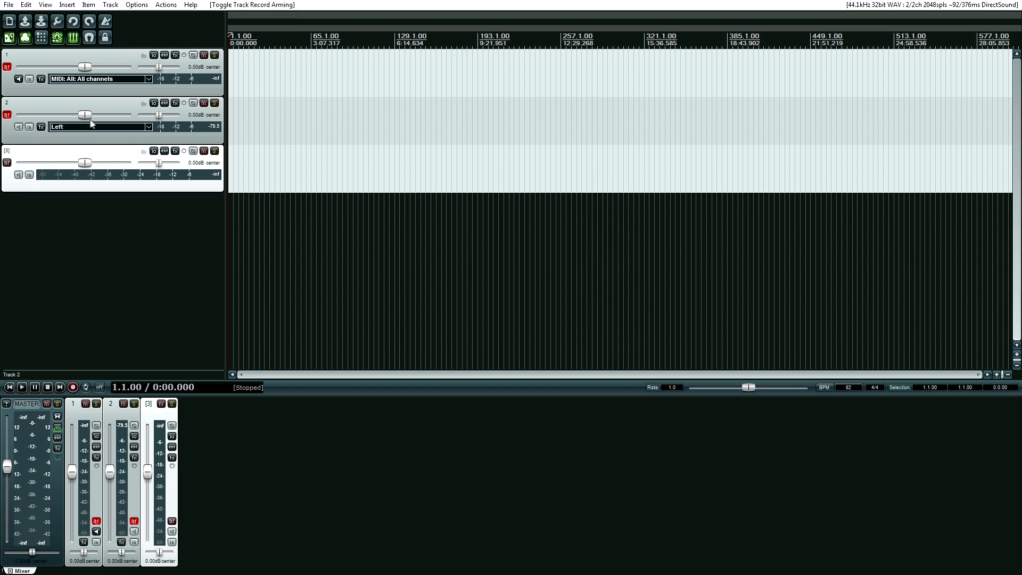
Step: Review track 2's record input options without changing them, then disarm track 1
{"action": "left_click", "coordinate": [91, 123]}
{"action": "mouse_move", "coordinate": [91, 139]}
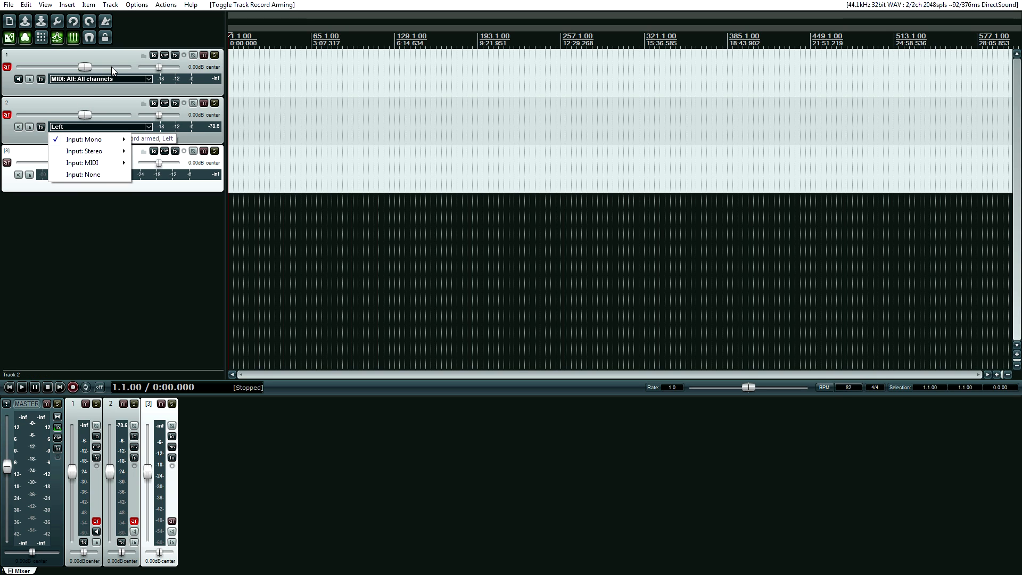
{"action": "left_click", "coordinate": [6, 66]}
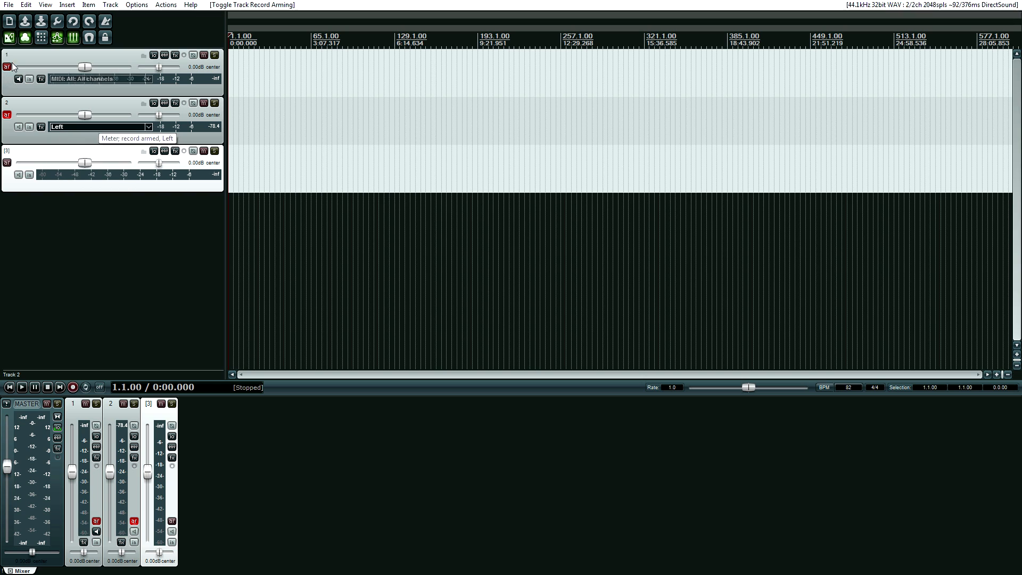
Step: Disarm track 2 and switch the audio system to ASIO in the audio device preferences
{"action": "left_click", "coordinate": [7, 116]}
{"action": "left_click", "coordinate": [137, 4]}
{"action": "left_click", "coordinate": [189, 338]}
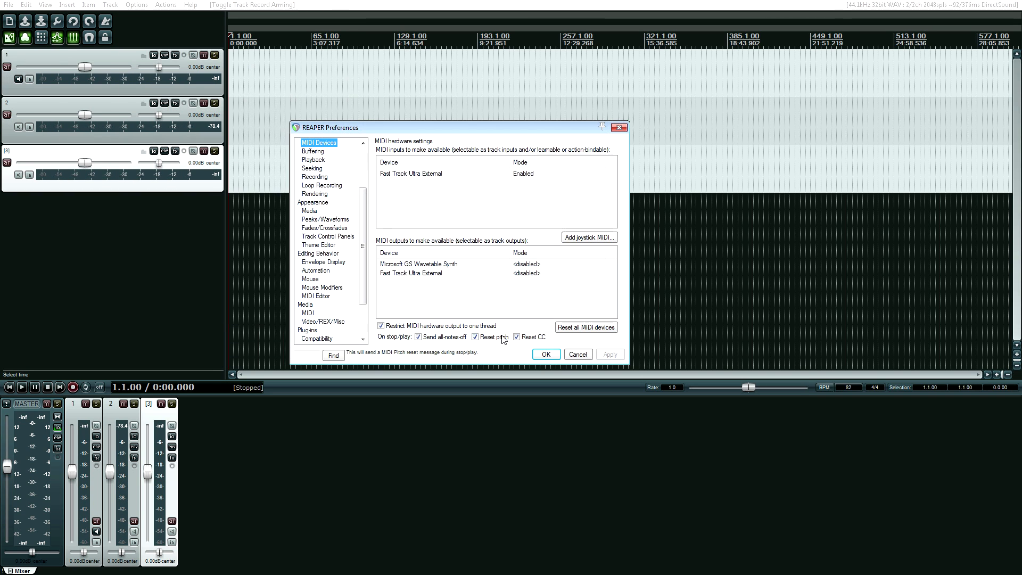
{"action": "scroll", "coordinate": [366, 166], "scroll_direction": "up", "scroll_amount": 2}
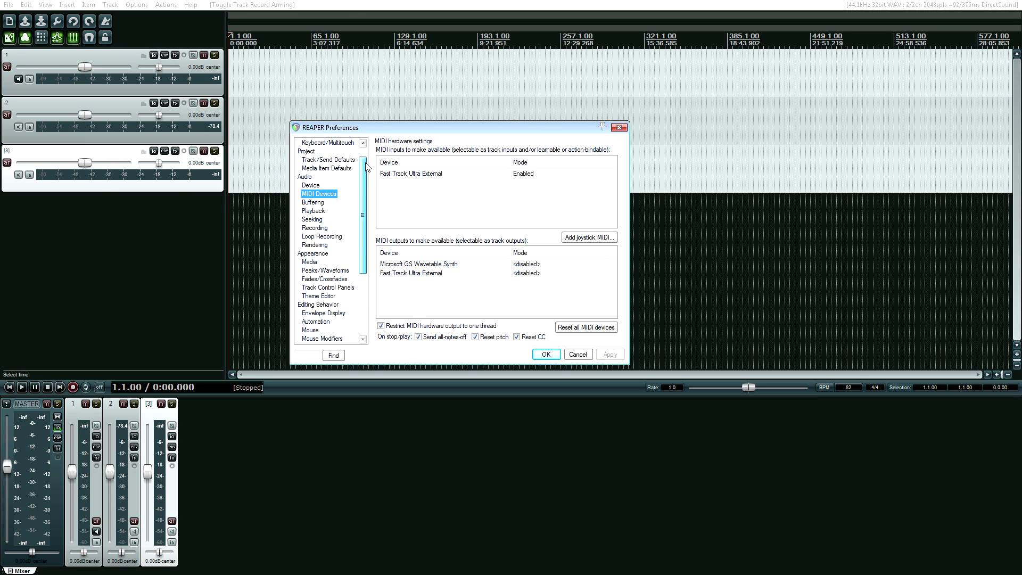
{"action": "left_click", "coordinate": [319, 187]}
{"action": "left_click", "coordinate": [463, 155]}
{"action": "left_click", "coordinate": [459, 162]}
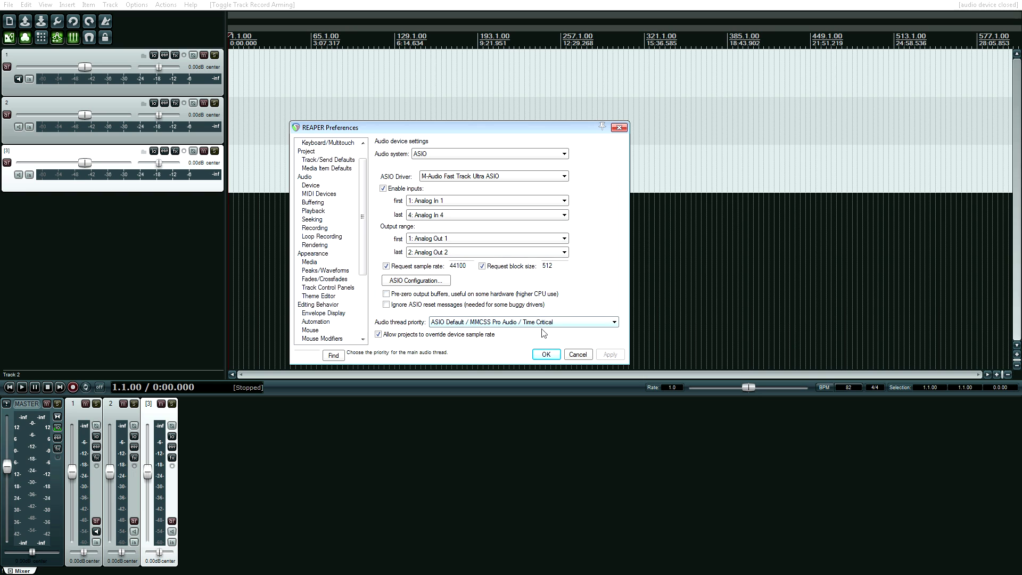
{"action": "left_click", "coordinate": [545, 354]}
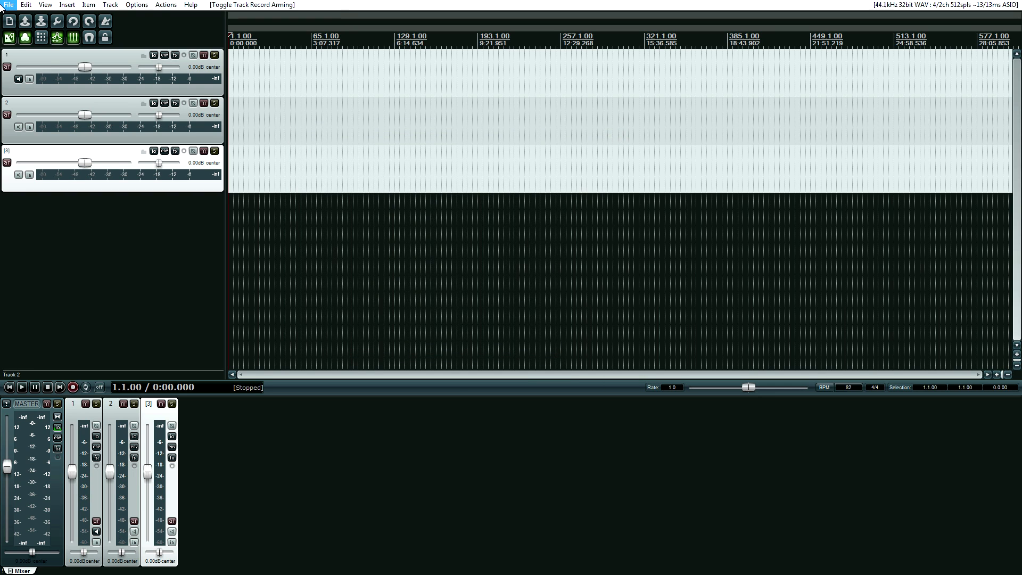
Step: Review the audio system and ASIO driver choices and the MIDI device preferences, leaving without changing anything
{"action": "left_click", "coordinate": [142, 8]}
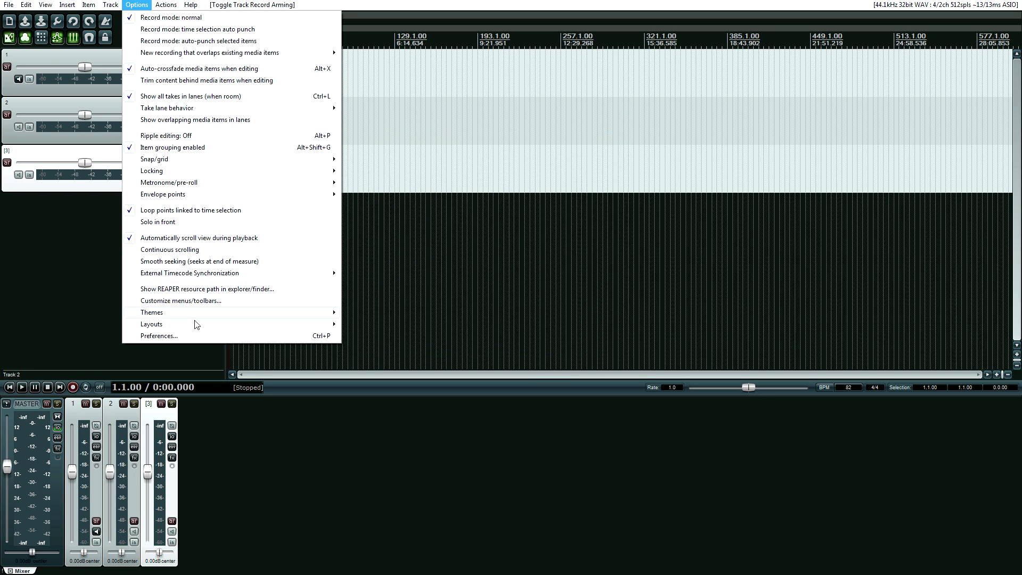
{"action": "left_click", "coordinate": [194, 337]}
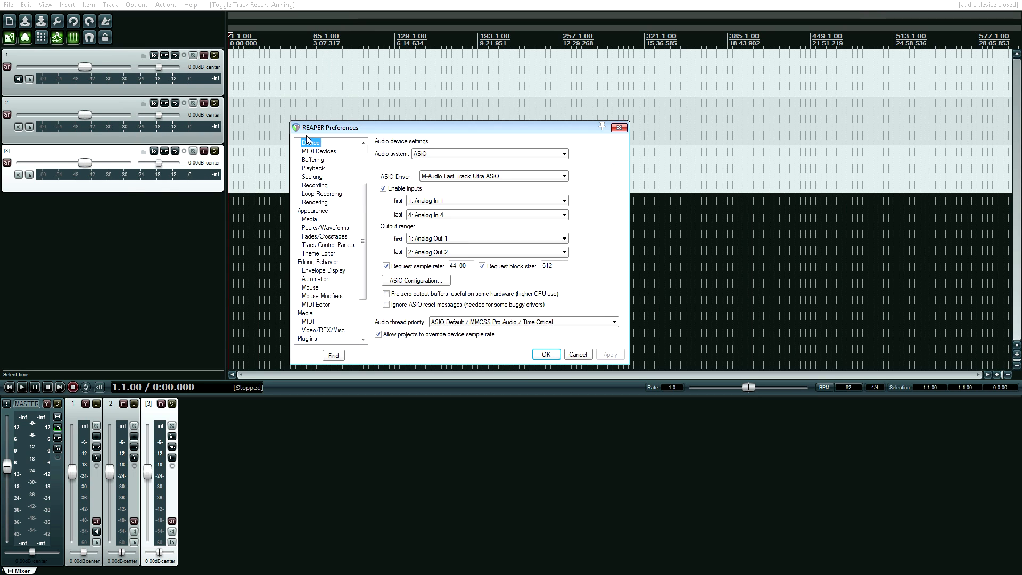
{"action": "left_click", "coordinate": [312, 151]}
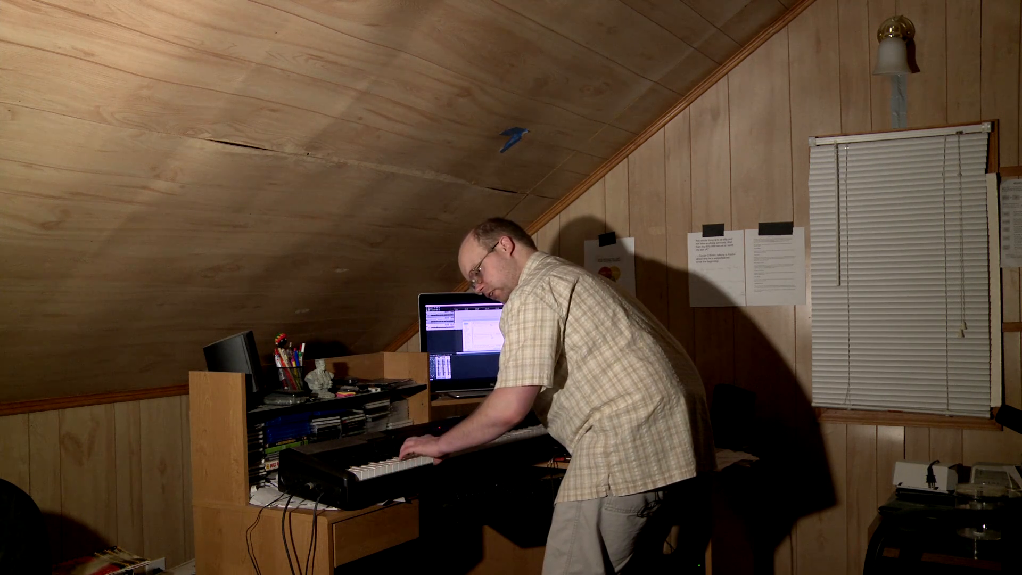
{"action": "left_click", "coordinate": [447, 154]}
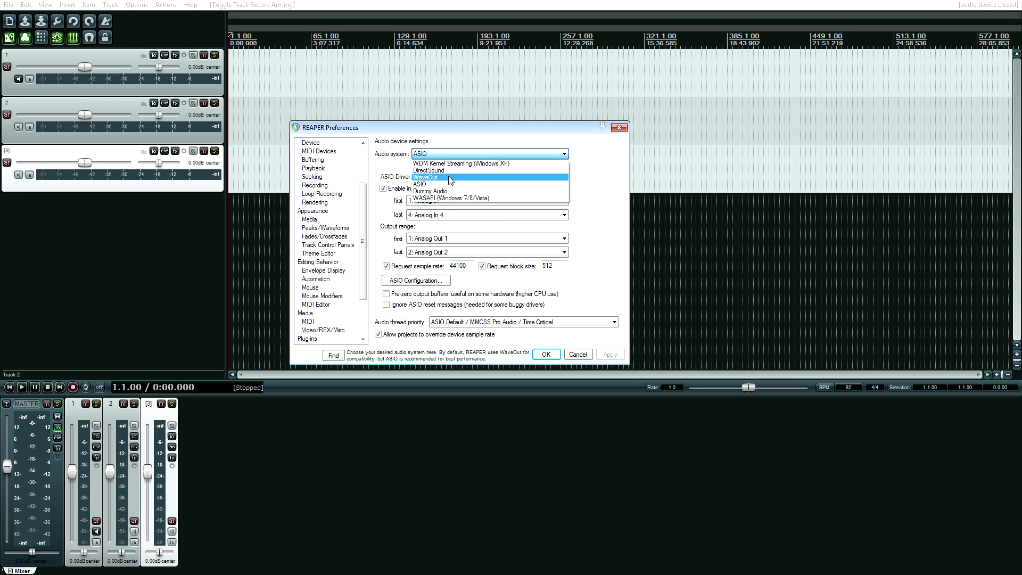
{"action": "left_click", "coordinate": [450, 184]}
{"action": "left_click", "coordinate": [448, 176]}
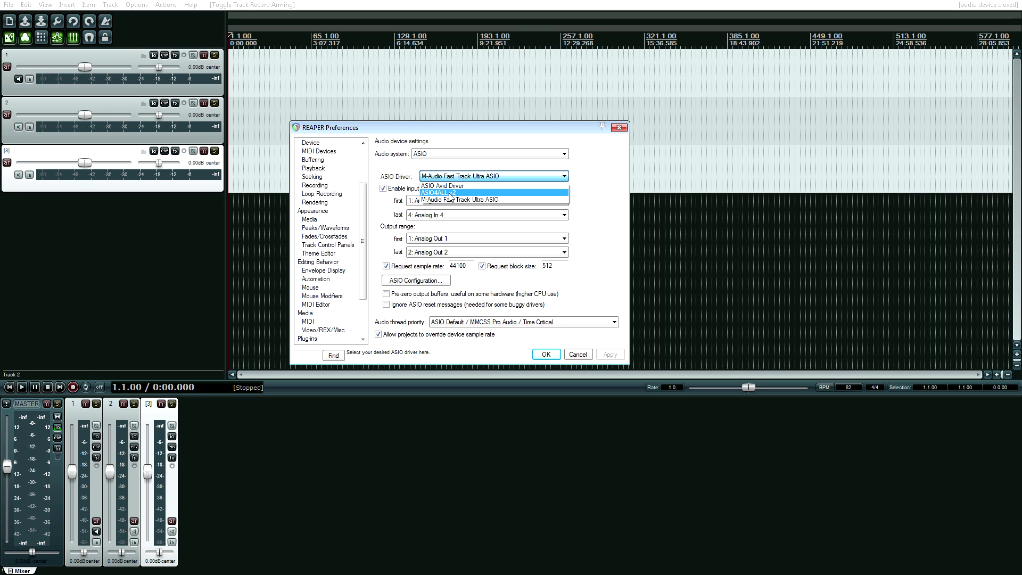
{"action": "left_click", "coordinate": [588, 178]}
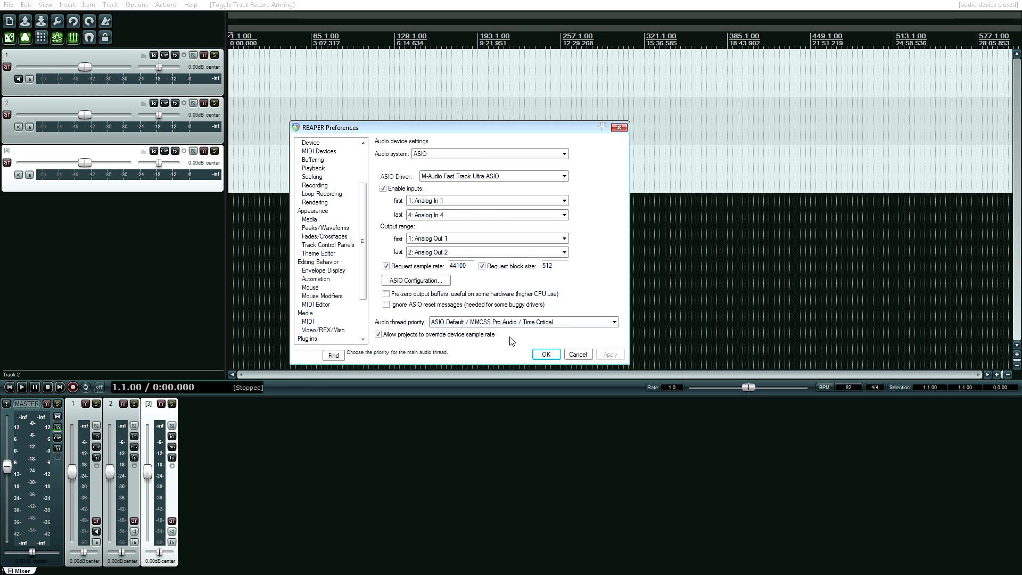
{"action": "left_click", "coordinate": [319, 151]}
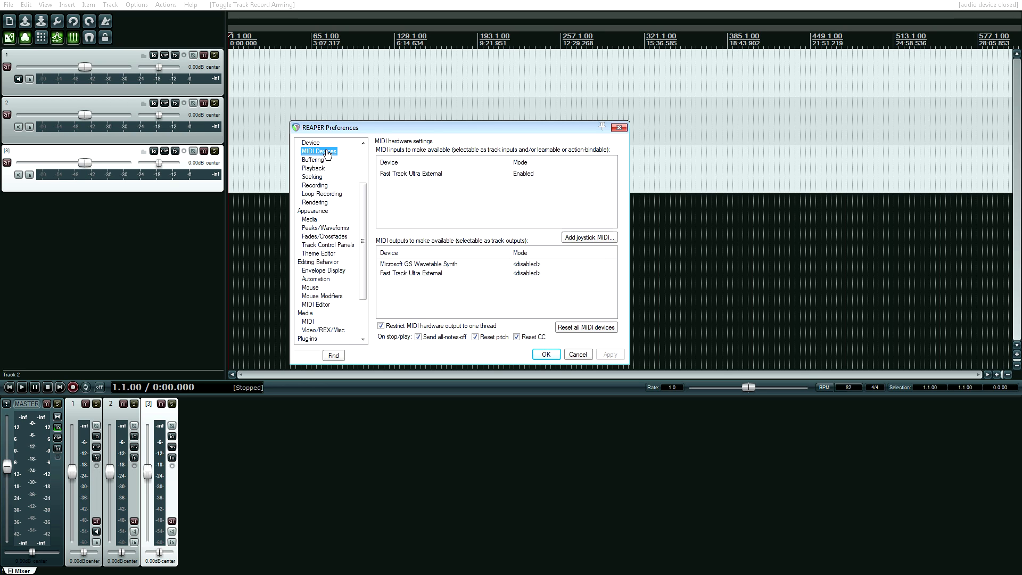
{"action": "left_click", "coordinate": [577, 355]}
Step: Arm tracks 1 and 2 for recording and turn on record monitoring for track 2
{"action": "left_click", "coordinate": [7, 67]}
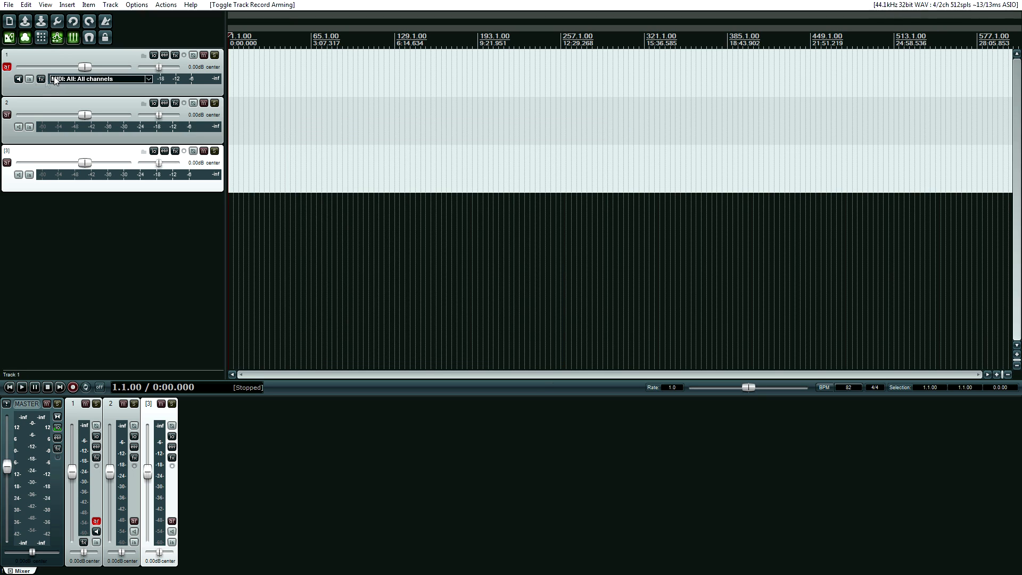
{"action": "left_click_drag", "start_coordinate": [17, 113], "coordinate": [11, 118]}
{"action": "left_click", "coordinate": [9, 116]}
{"action": "left_click", "coordinate": [25, 128]}
{"action": "left_click", "coordinate": [22, 129]}
Step: Arm track 3 with record monitoring on and set its record input to mono Analog In 4
{"action": "left_click", "coordinate": [7, 163]}
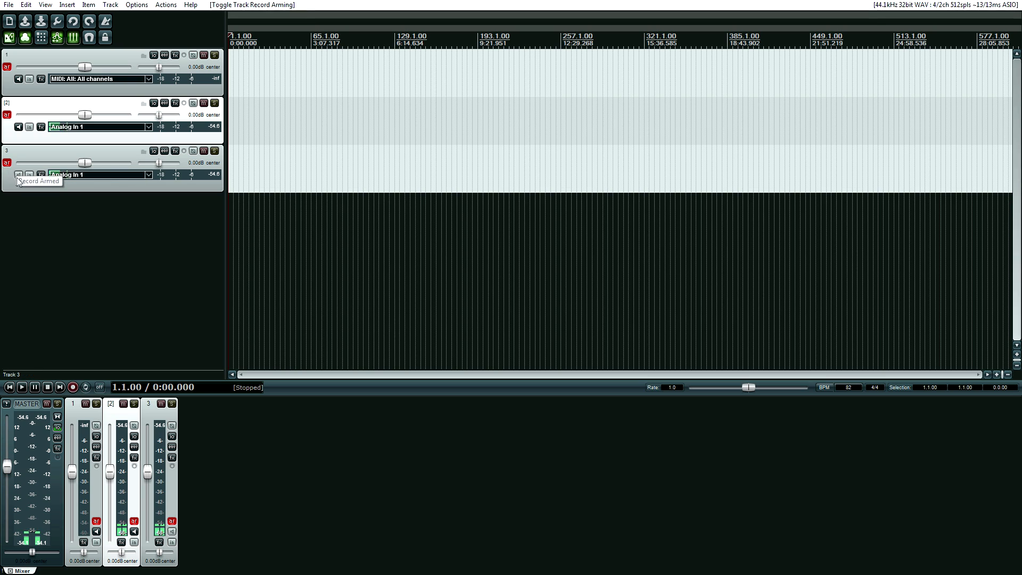
{"action": "left_click", "coordinate": [63, 176]}
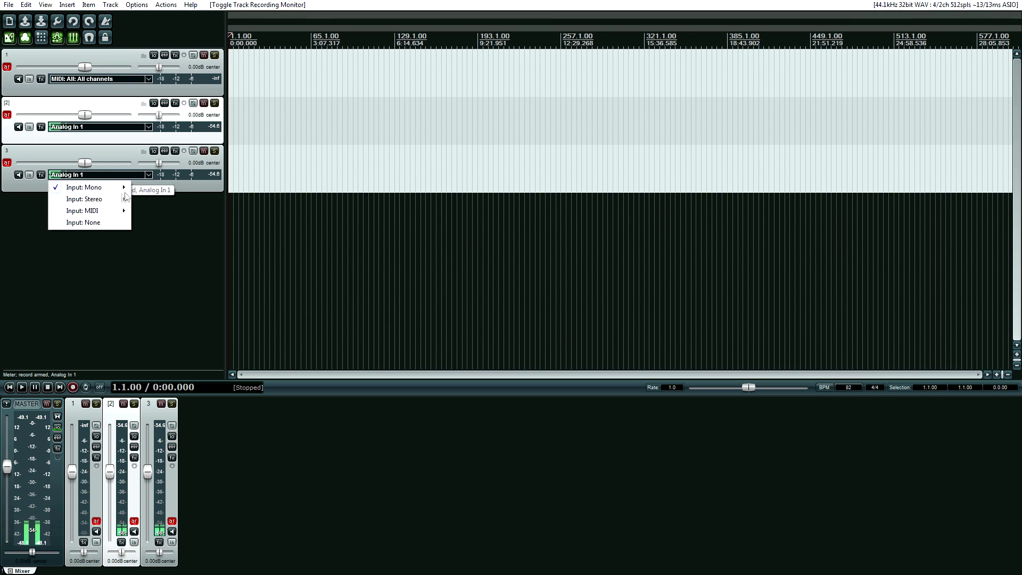
{"action": "mouse_move", "coordinate": [121, 189]}
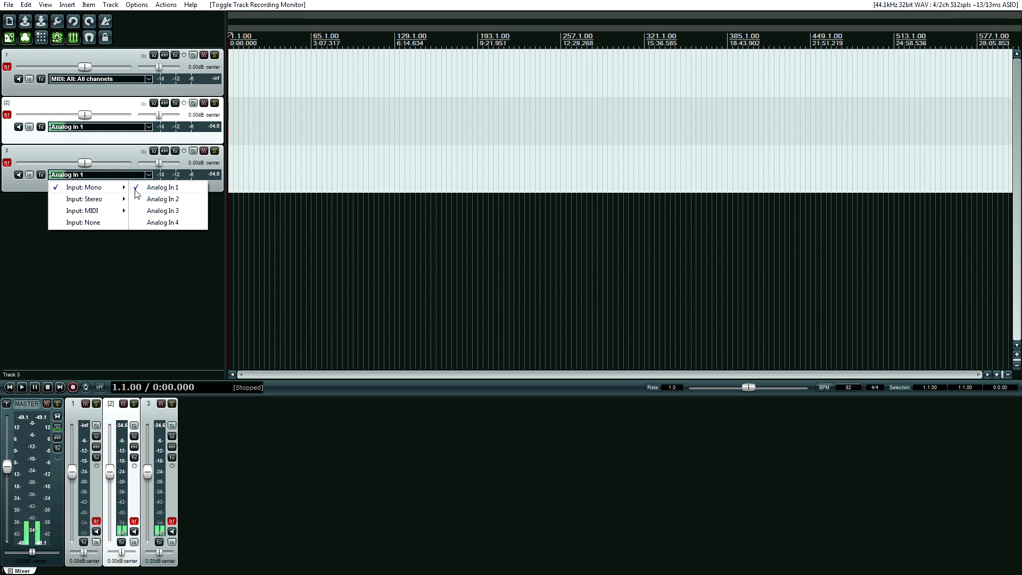
{"action": "left_click", "coordinate": [158, 222]}
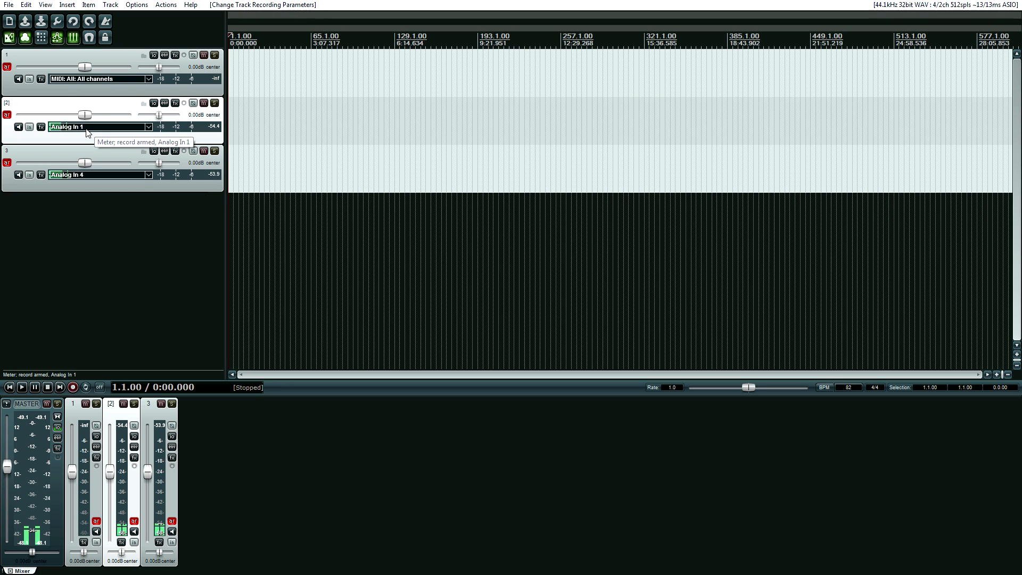
Step: Review track 2's mono and stereo input options without changing its input
{"action": "left_click", "coordinate": [60, 128]}
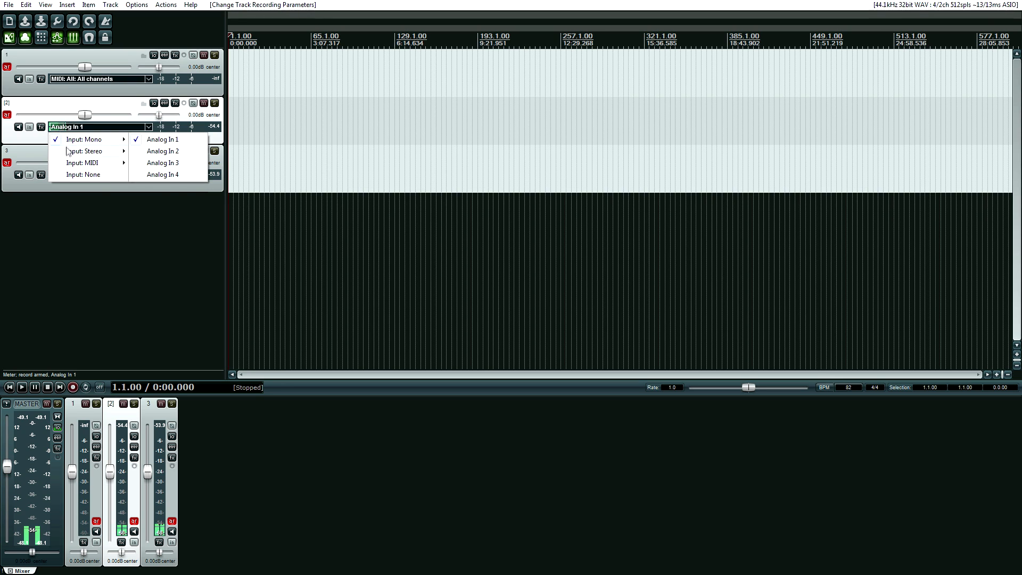
{"action": "mouse_move", "coordinate": [68, 153]}
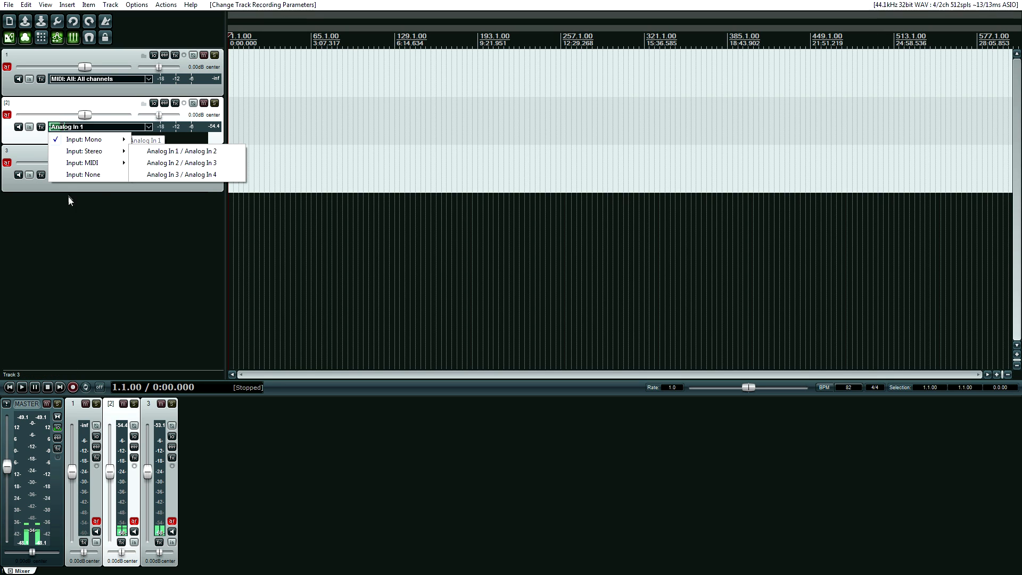
{"action": "left_click", "coordinate": [98, 245]}
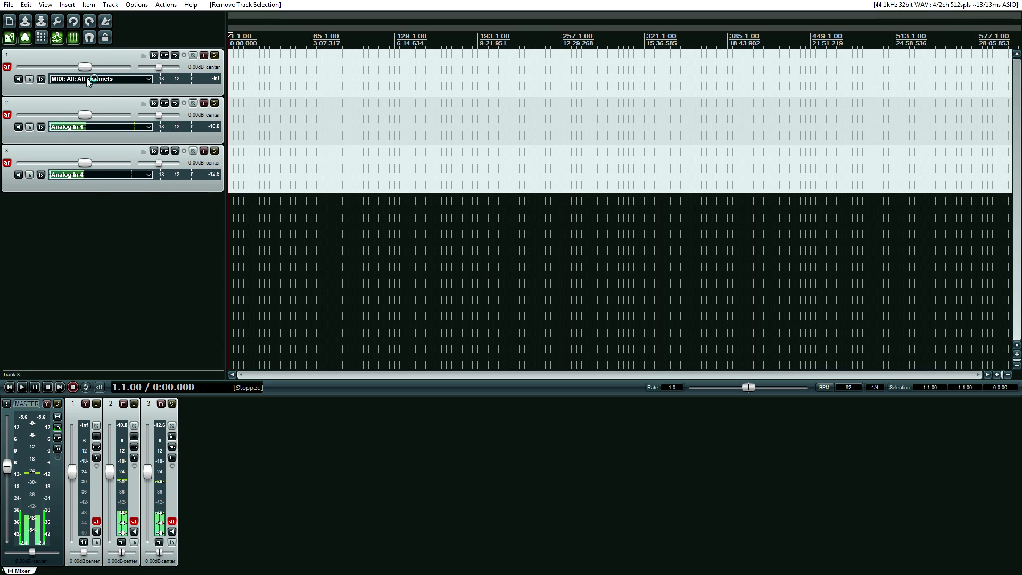
Step: Save the project into a new folder named "MIDI test" inside the convert folder
{"action": "left_click", "coordinate": [8, 5]}
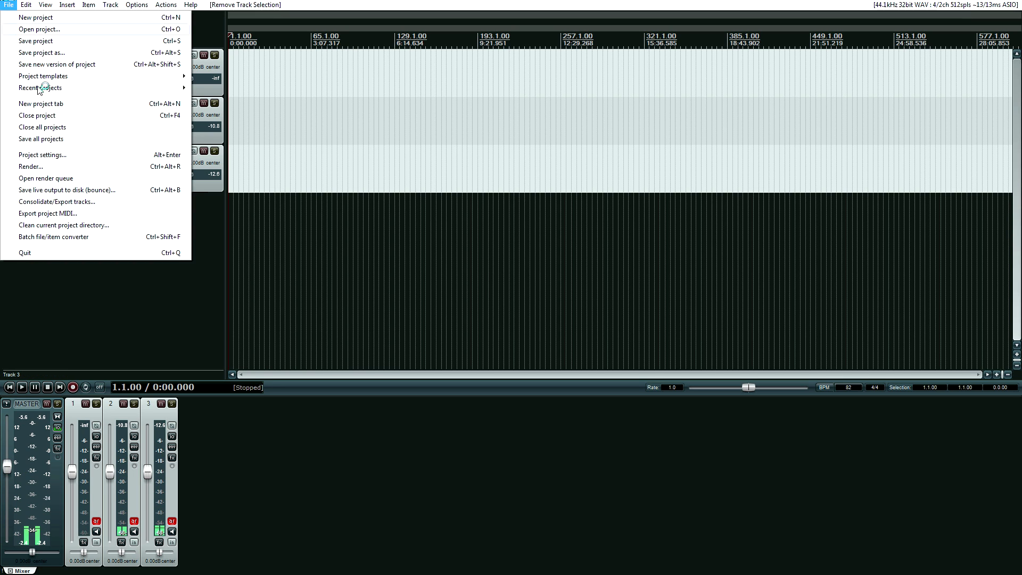
{"action": "left_click", "coordinate": [47, 53]}
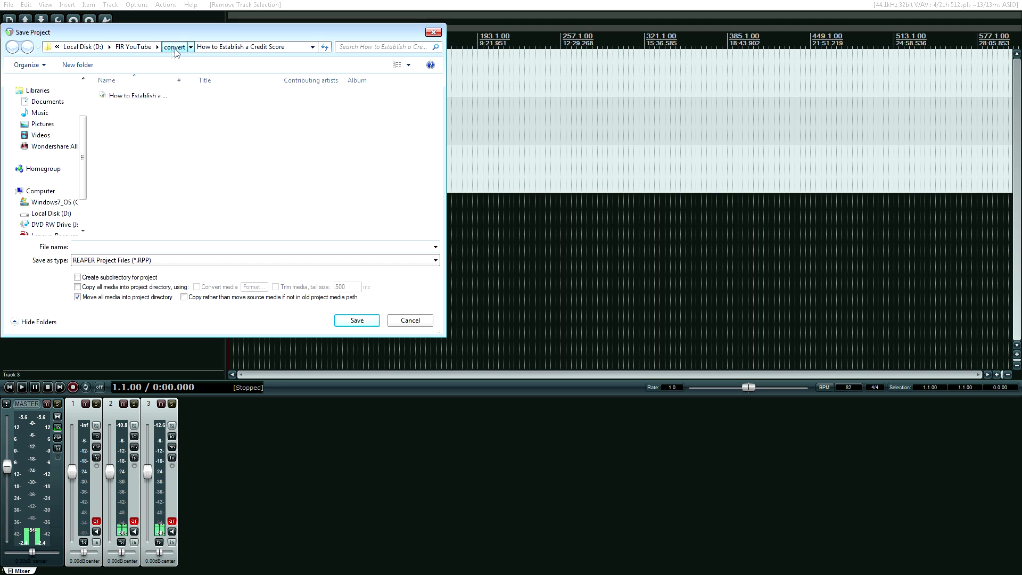
{"action": "left_click", "coordinate": [175, 47]}
{"action": "left_click", "coordinate": [81, 67]}
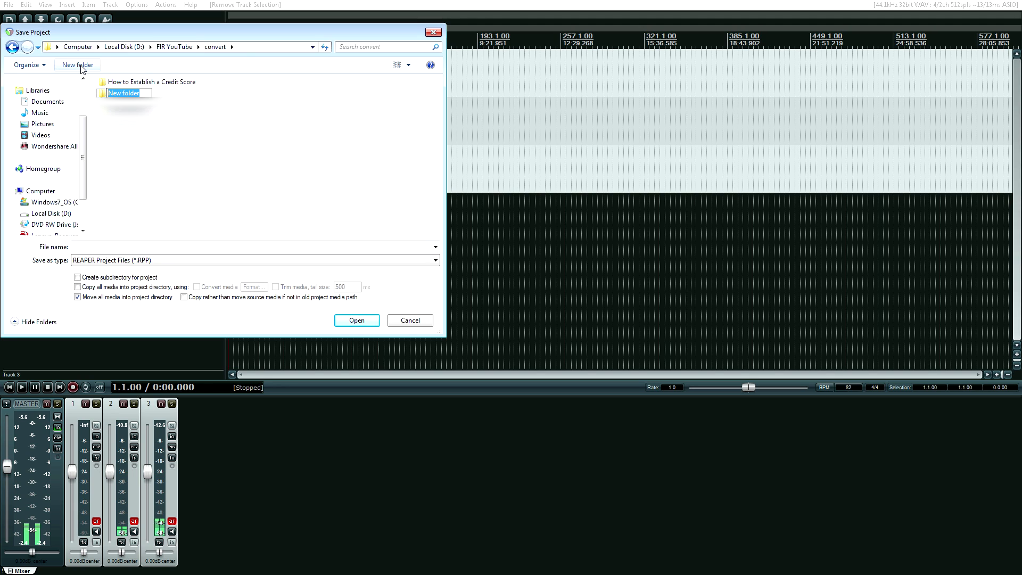
{"action": "type", "text": "MIDI test"}
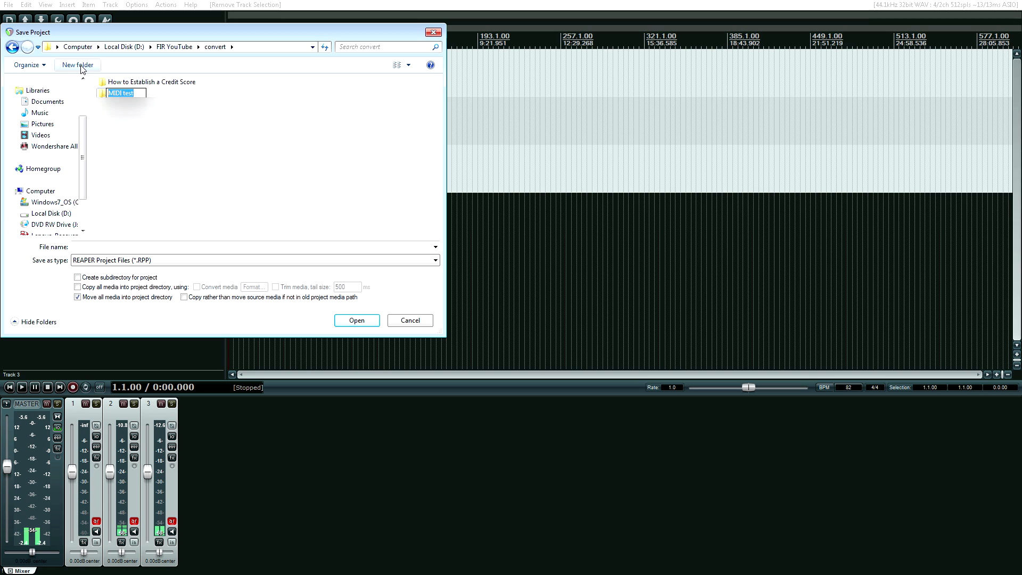
{"action": "key", "text": "Return"}
{"action": "key", "text": "Return"}
{"action": "left_click", "coordinate": [178, 243]}
{"action": "left_click", "coordinate": [357, 321]}
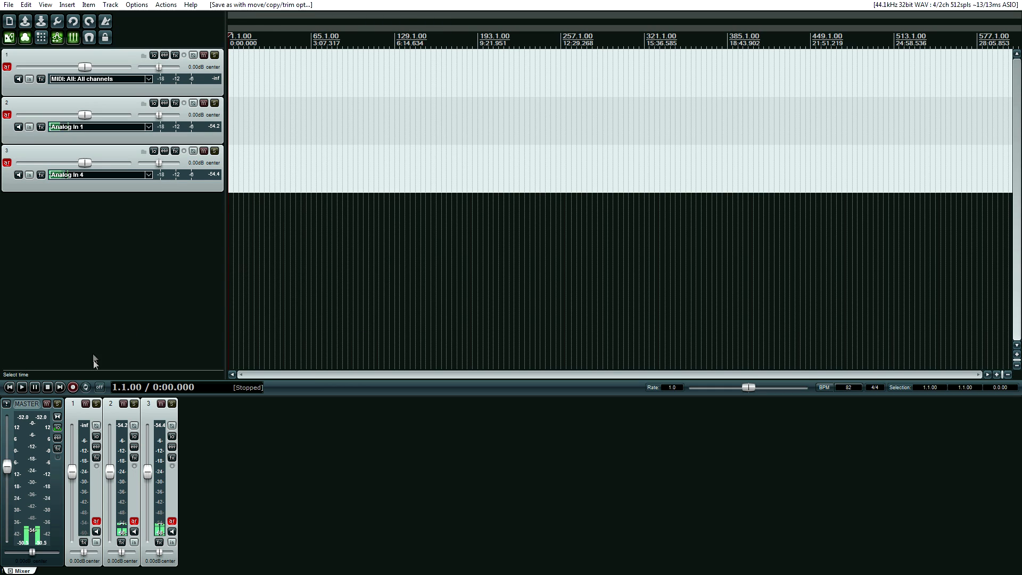
Step: Start recording on the three armed tracks and open track 1's FX chain without adding a plug-in, moving its window clear of the tracks
{"action": "left_click", "coordinate": [73, 388]}
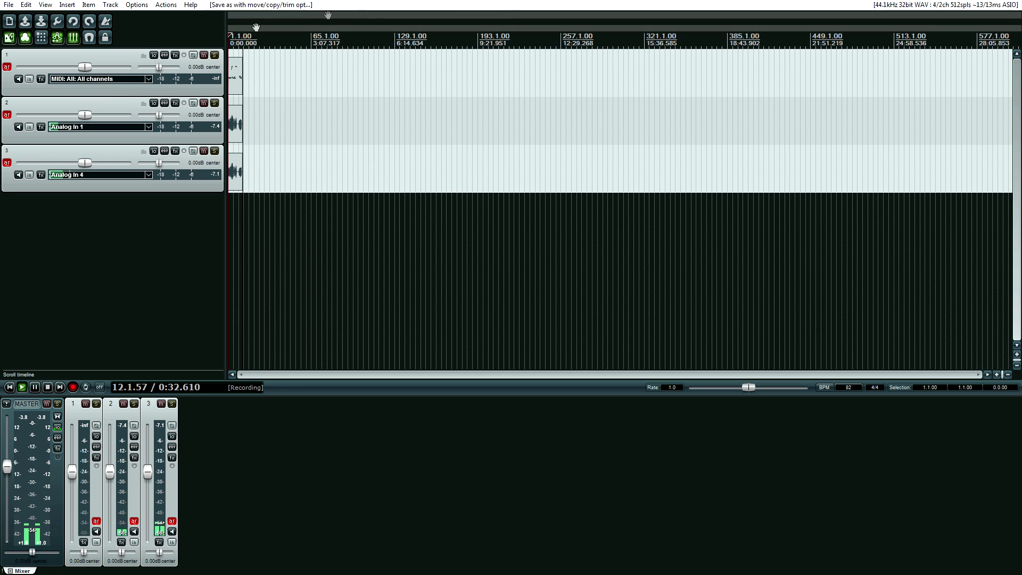
{"action": "left_click", "coordinate": [176, 55]}
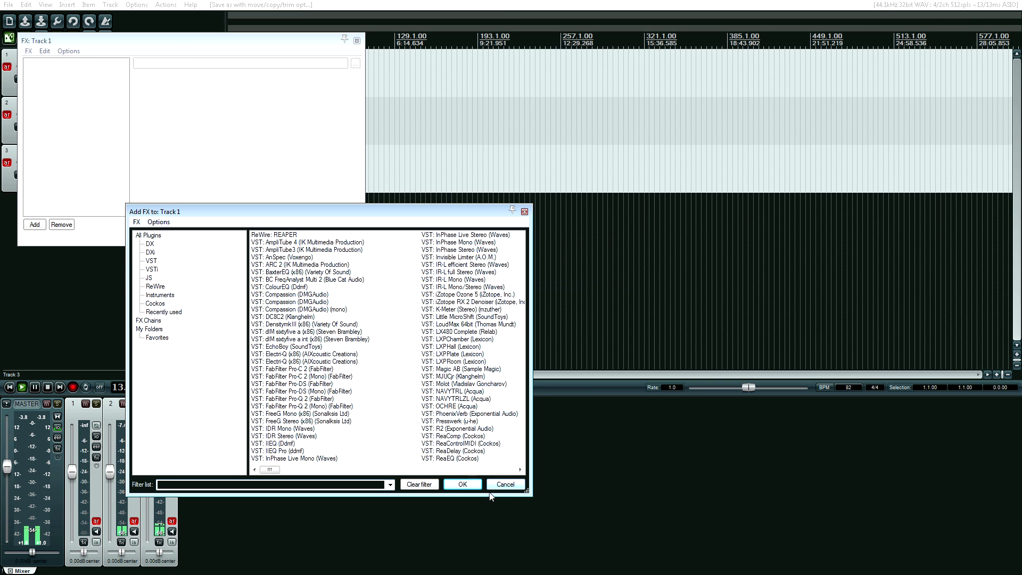
{"action": "left_click", "coordinate": [509, 483]}
{"action": "left_click_drag", "start_coordinate": [209, 47], "coordinate": [625, 166]}
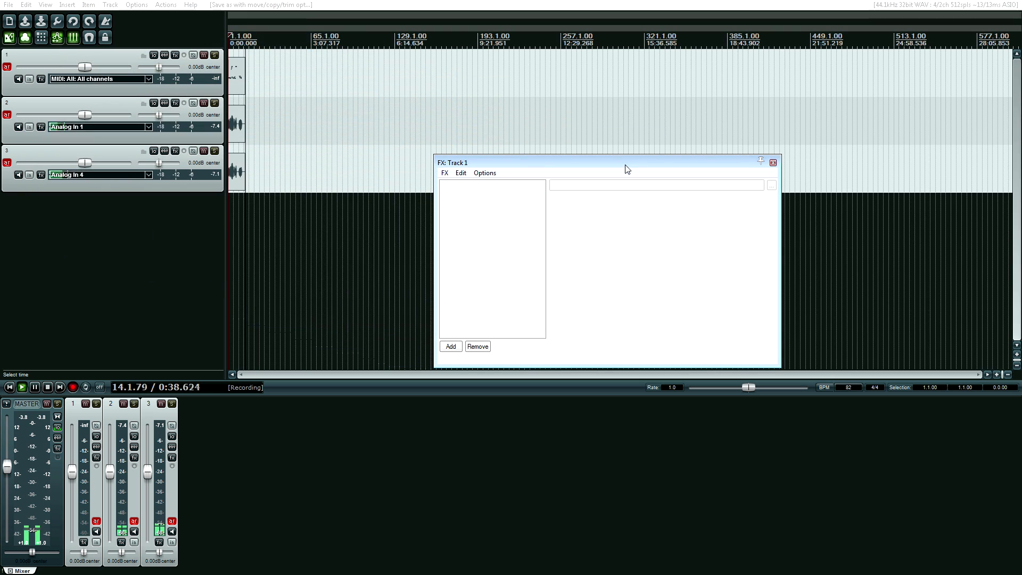
Step: Stop the recording and save all the recorded MIDI and audio files
{"action": "scroll", "coordinate": [298, 168], "scroll_direction": "up", "scroll_amount": 4}
{"action": "scroll", "coordinate": [288, 167], "scroll_direction": "up", "scroll_amount": 4}
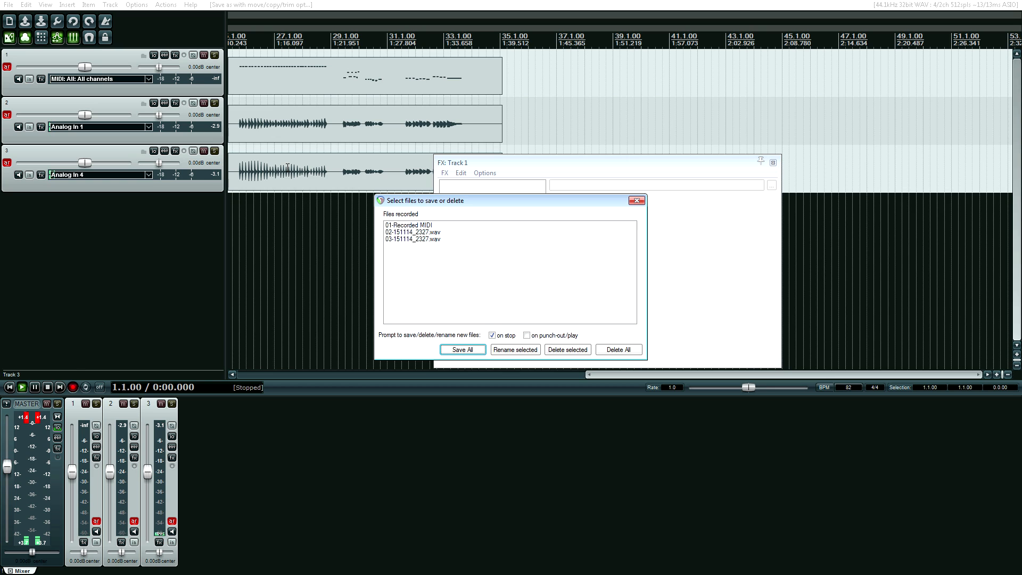
{"action": "key", "text": "Return"}
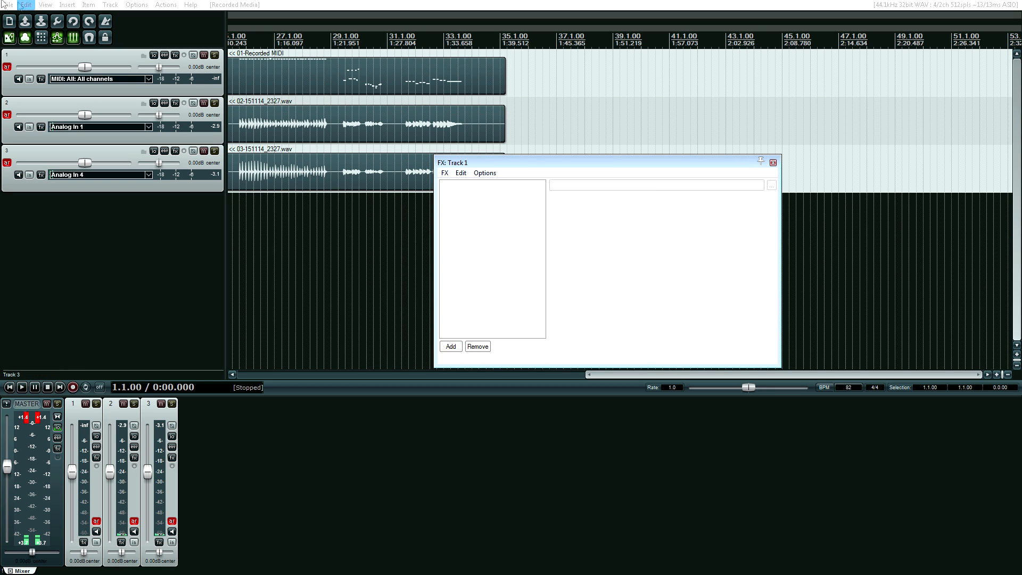
Step: Disarm all three tracks together and place the edit cursor in the empty area after track 1's recording
{"action": "left_click", "coordinate": [56, 68]}
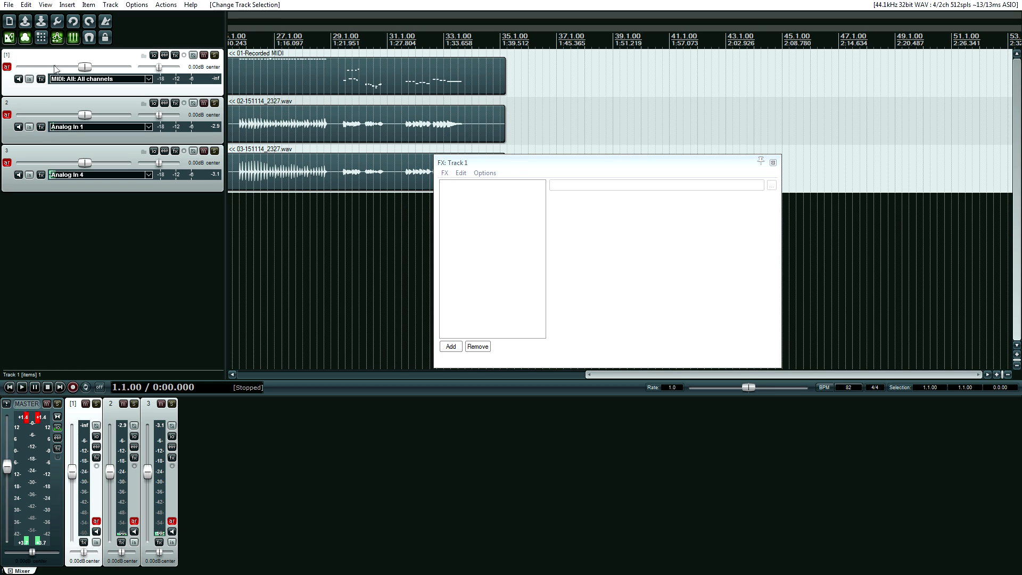
{"action": "left_click", "coordinate": [32, 154], "text": "shift"}
{"action": "left_click", "coordinate": [7, 114]}
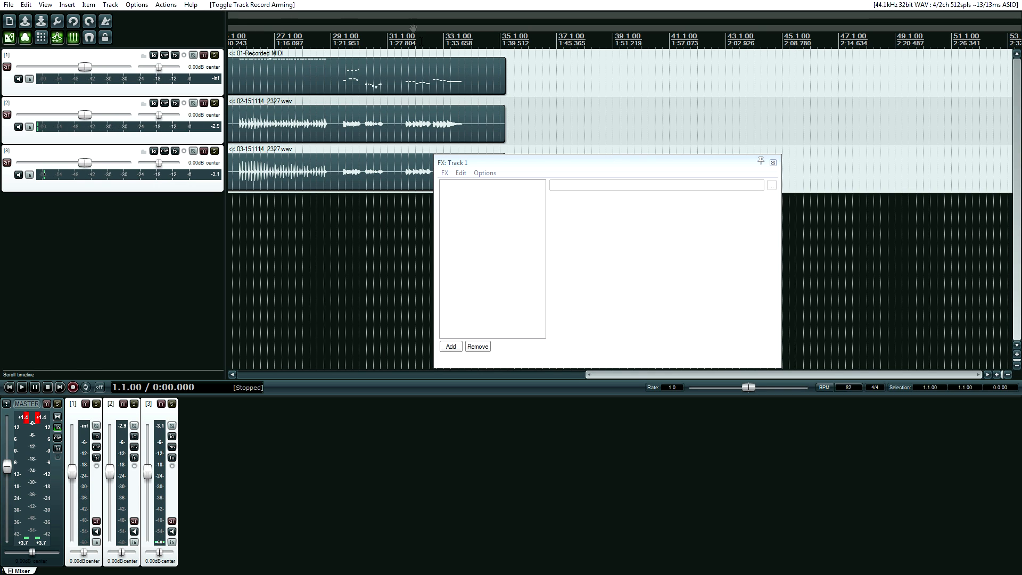
{"action": "left_click", "coordinate": [593, 77]}
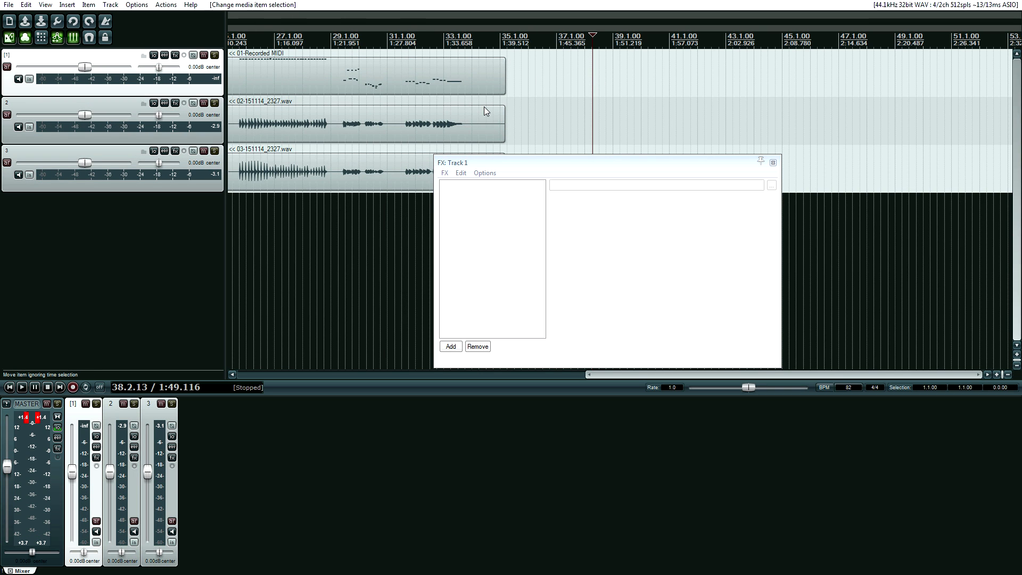
Step: Add the NeoPiano_mini VSTi instrument to track 1's FX chain
{"action": "left_click", "coordinate": [179, 55]}
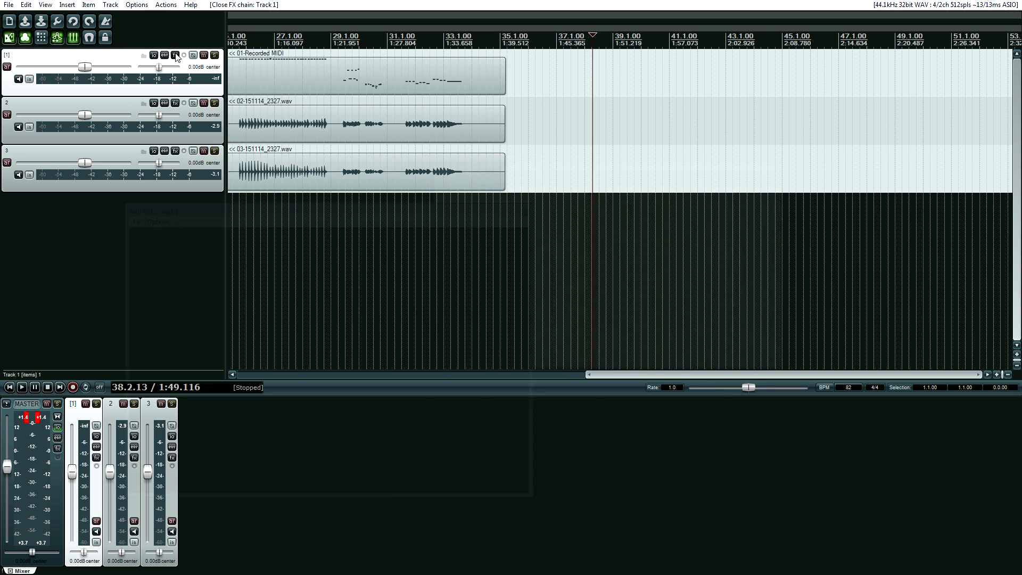
{"action": "left_click", "coordinate": [176, 55]}
{"action": "left_click", "coordinate": [152, 269]}
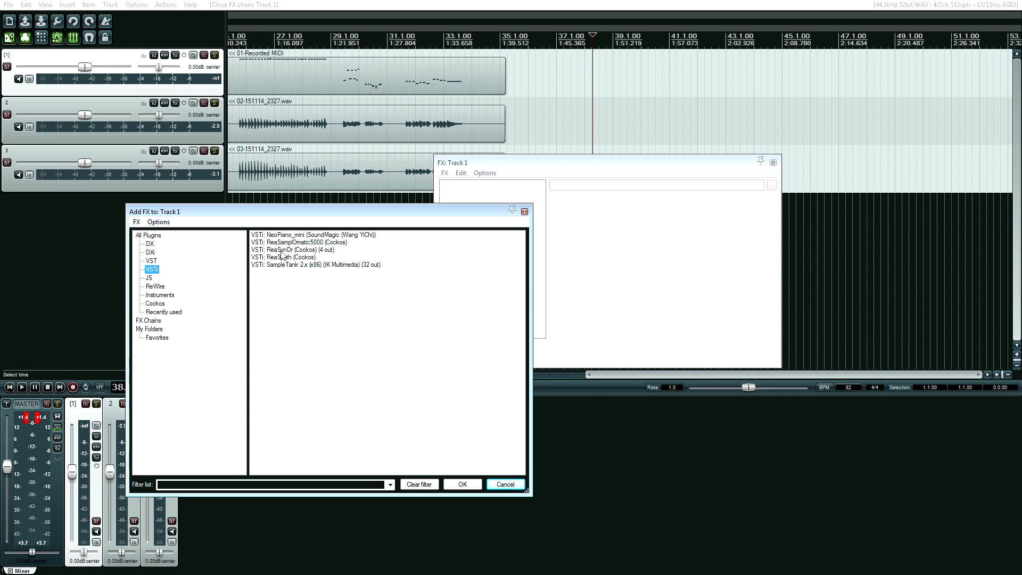
{"action": "double_click", "coordinate": [293, 236]}
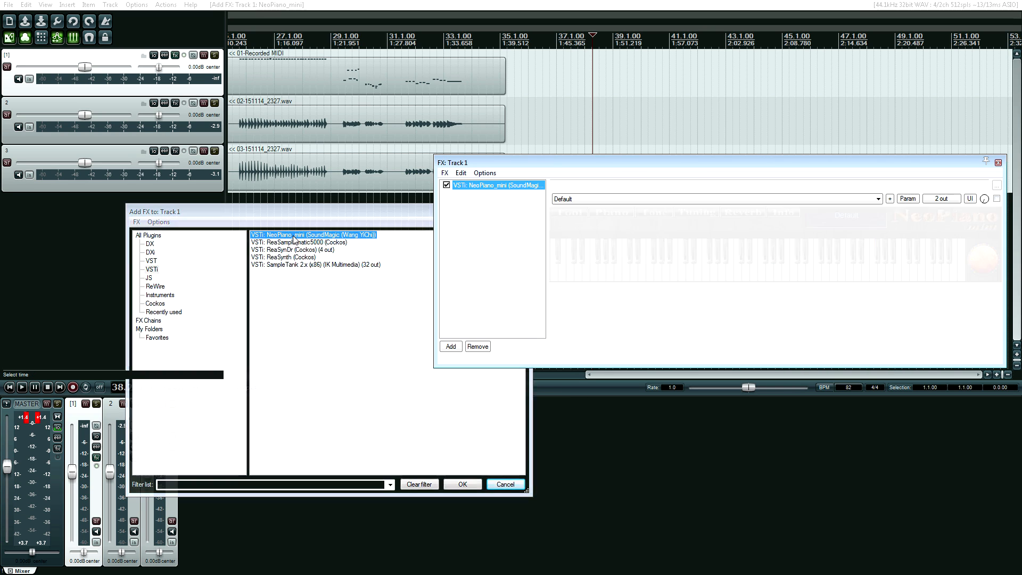
Step: Play track 1 soloed from the project start with its FX window kept below the tracks, and reset the master meter's clip indicators
{"action": "left_click_drag", "start_coordinate": [549, 159], "coordinate": [332, 272]}
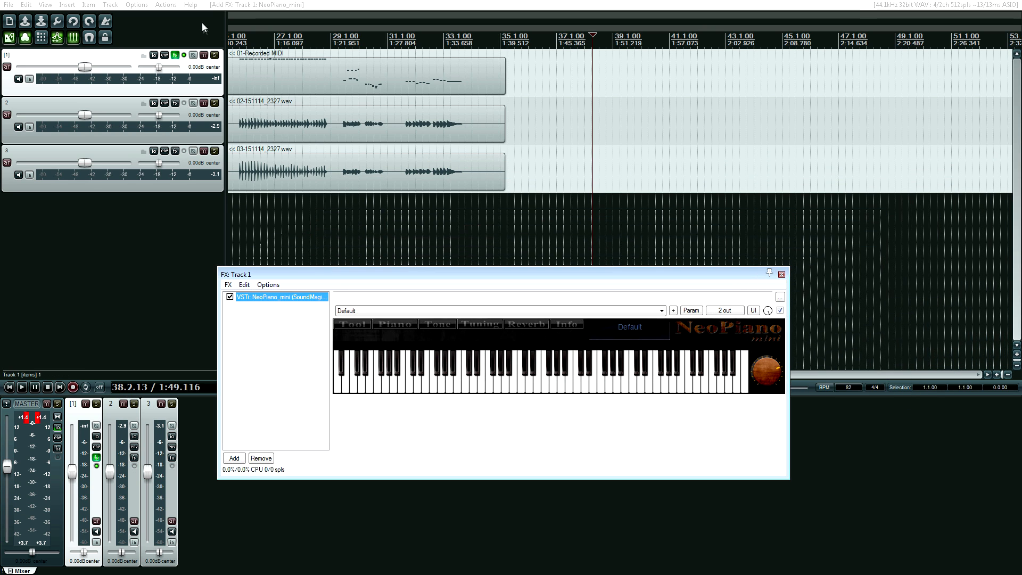
{"action": "left_click", "coordinate": [214, 55]}
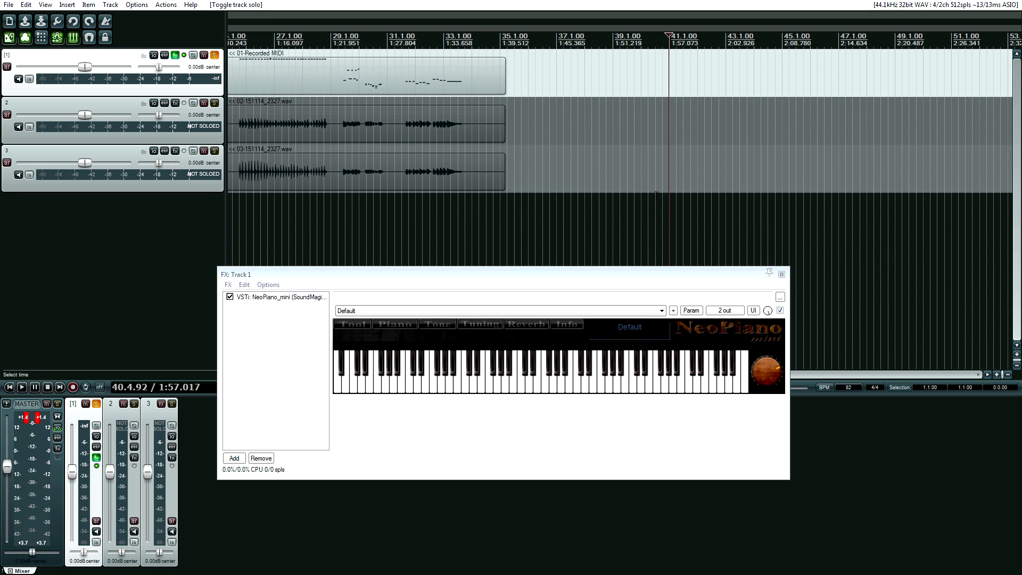
{"action": "key", "text": "Home"}
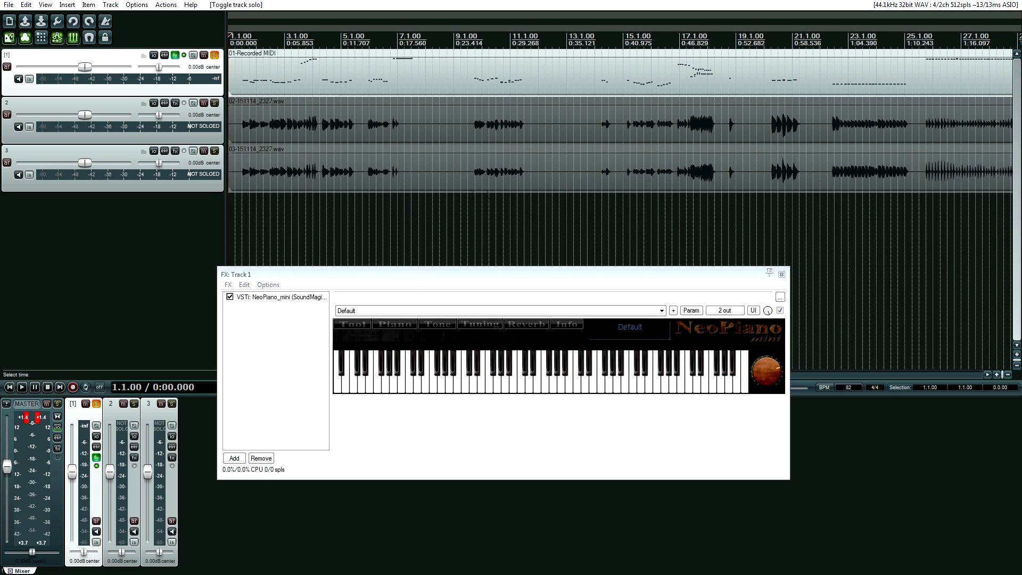
{"action": "key", "text": "space"}
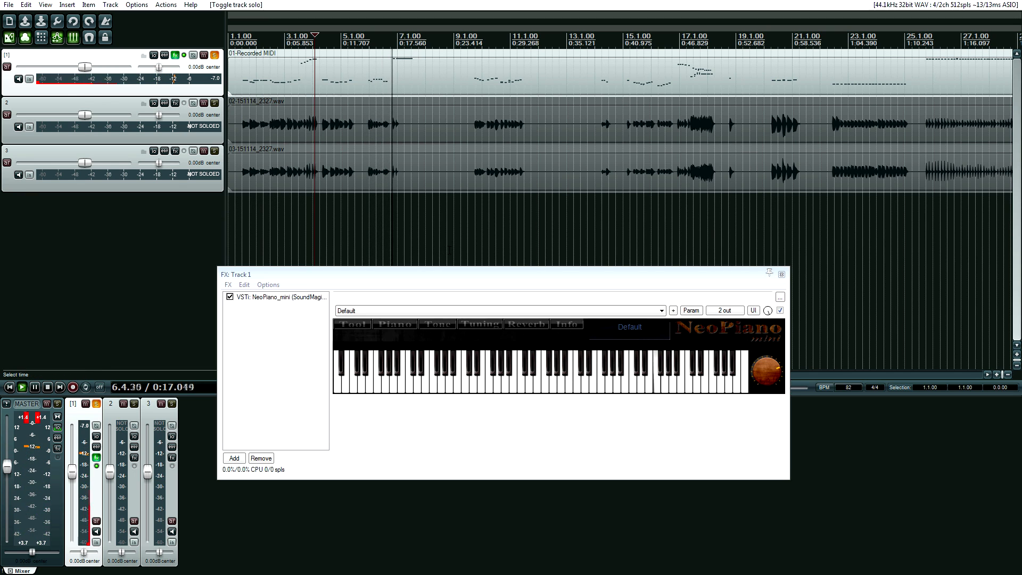
{"action": "left_click", "coordinate": [37, 421]}
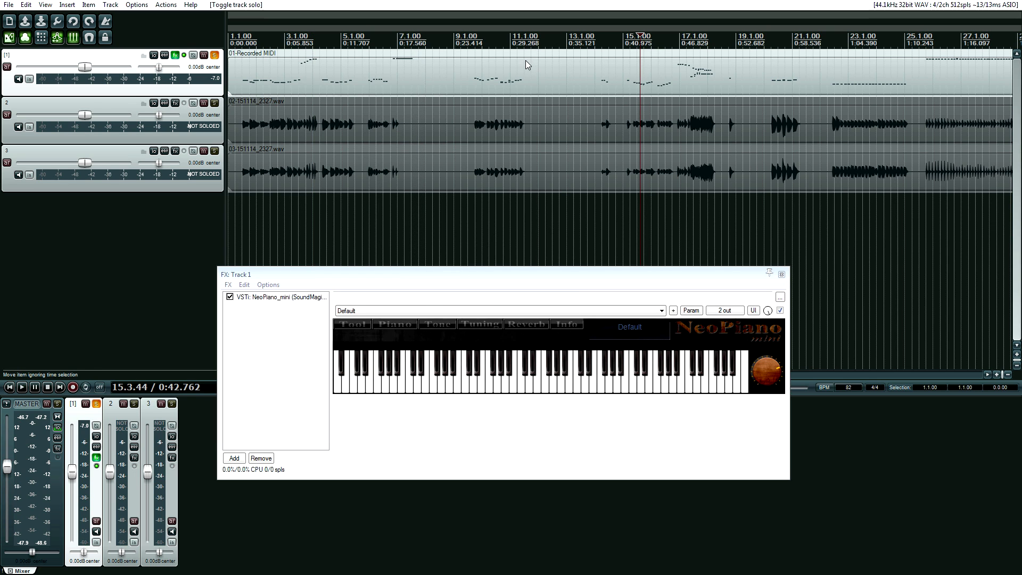
Step: Open track 1's recorded MIDI item in an enlarged MIDI editor, examine its notes and velocities up to about bar 30, and close the editor
{"action": "double_click", "coordinate": [526, 65]}
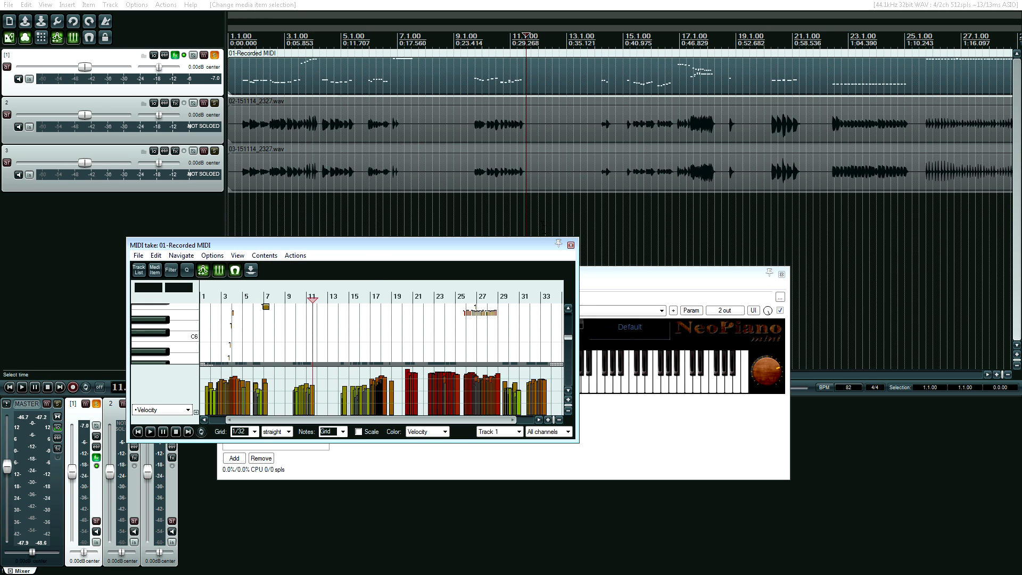
{"action": "left_click_drag", "start_coordinate": [485, 257], "coordinate": [403, 54]}
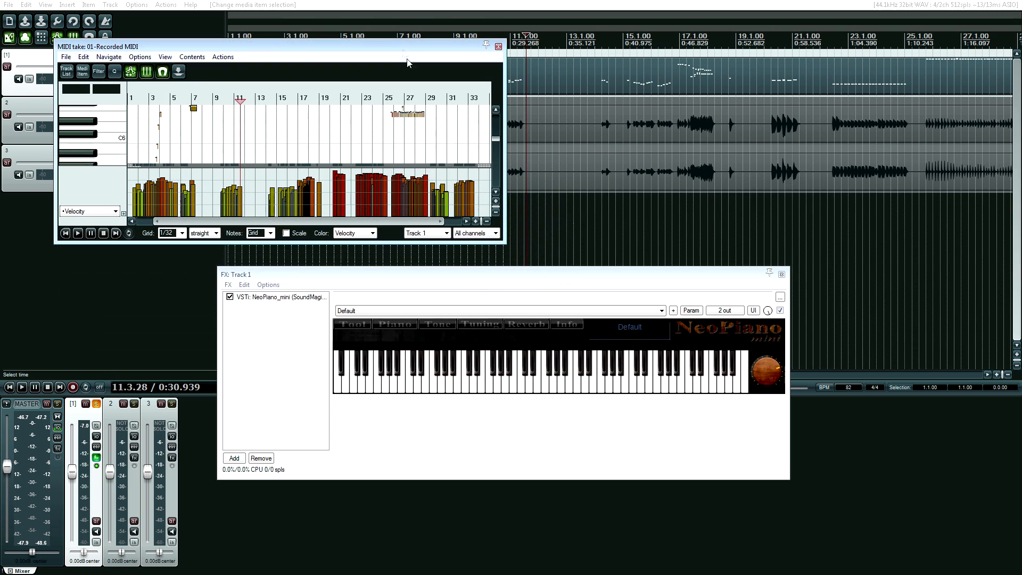
{"action": "left_click_drag", "start_coordinate": [502, 242], "coordinate": [920, 510]}
{"action": "scroll", "coordinate": [317, 347], "scroll_direction": "up", "scroll_amount": 6}
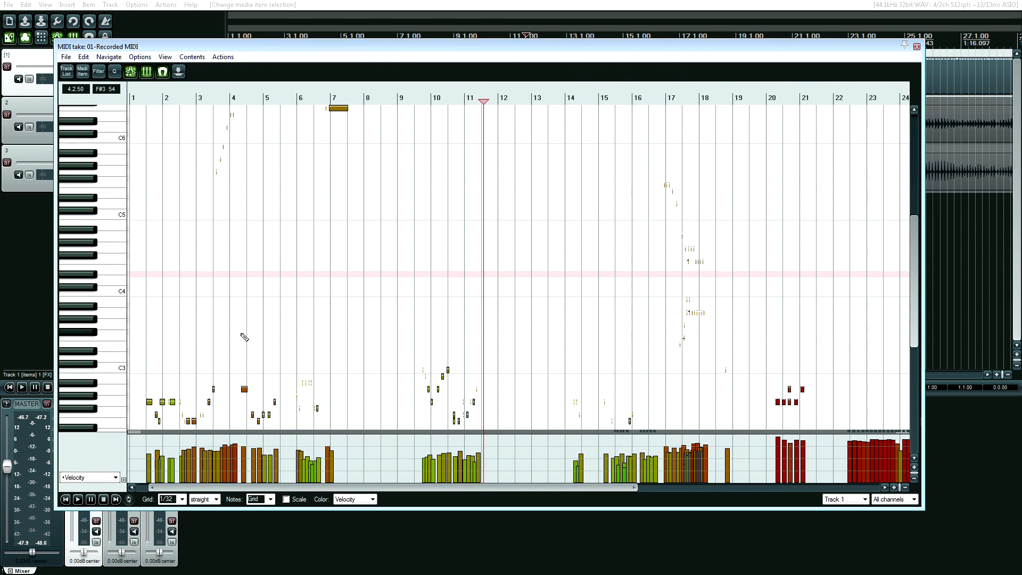
{"action": "scroll", "coordinate": [152, 385], "scroll_direction": "up", "scroll_amount": 5}
{"action": "left_click_drag", "start_coordinate": [399, 488], "coordinate": [759, 462]}
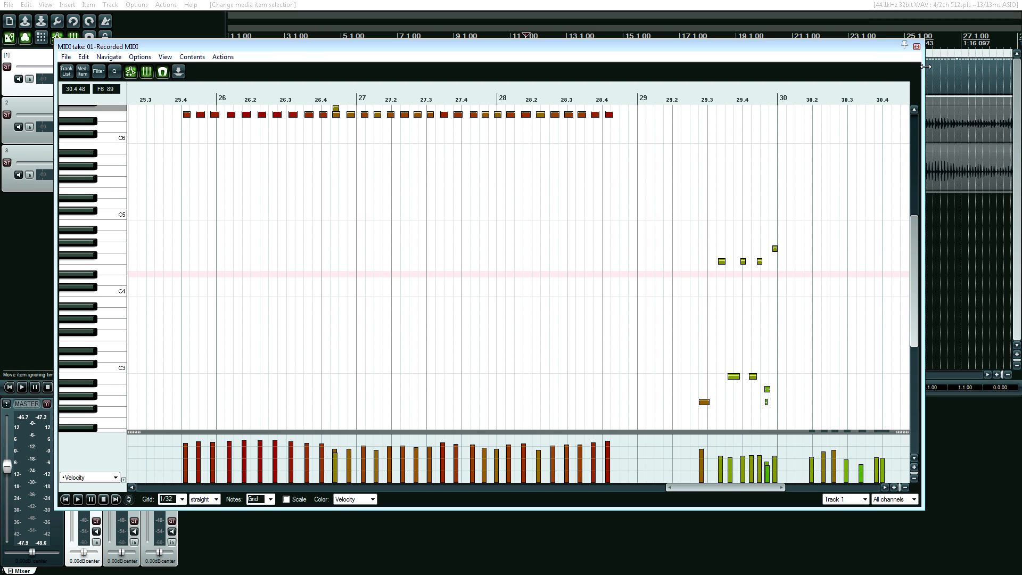
{"action": "left_click", "coordinate": [916, 48]}
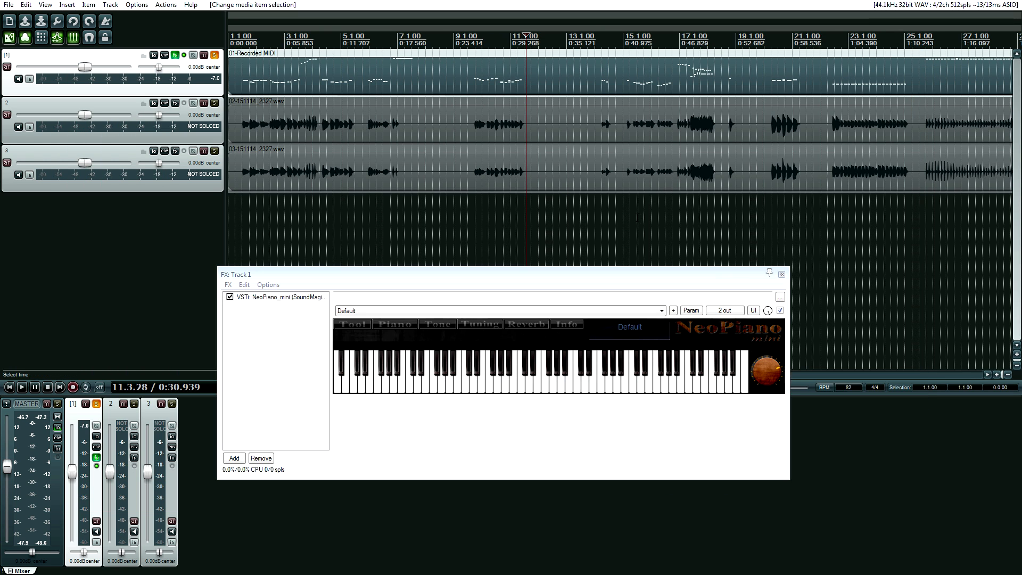